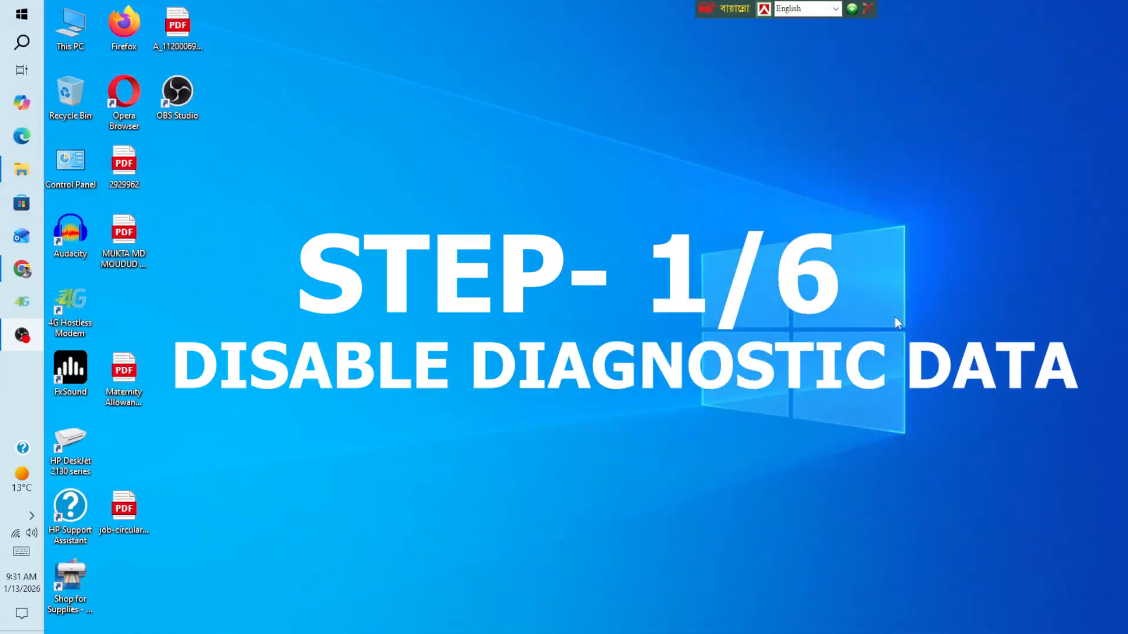
Open the Diagnostics & feedback privacy page in Windows Settings and choose to send only Required diagnostic data.
{"action": "left_click", "coordinate": [19, 17]}
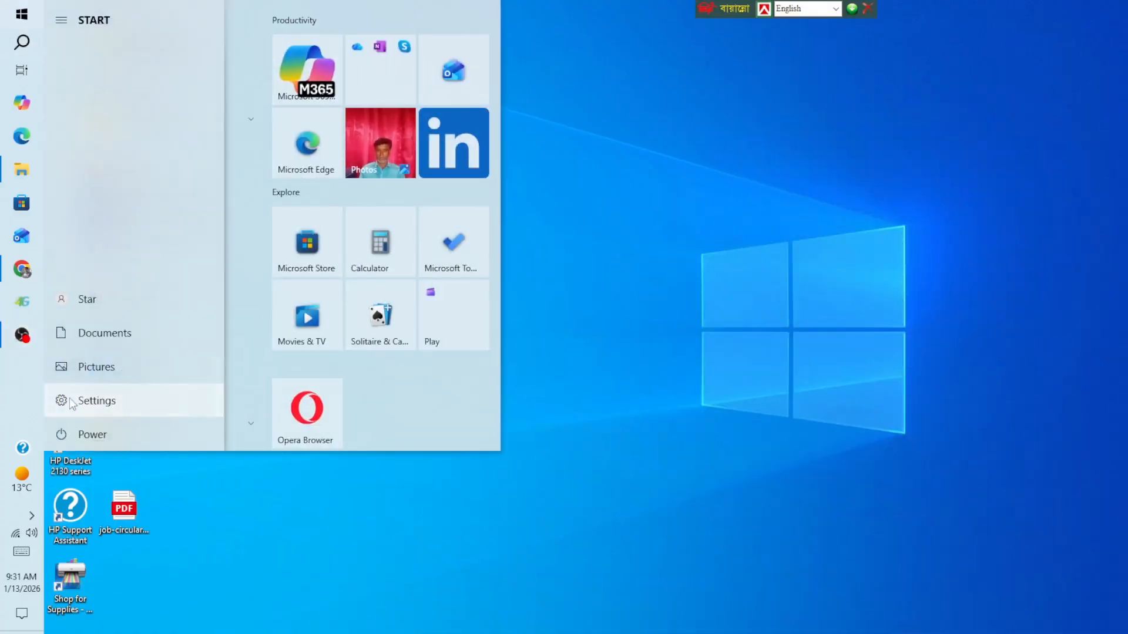
{"action": "left_click", "coordinate": [88, 401]}
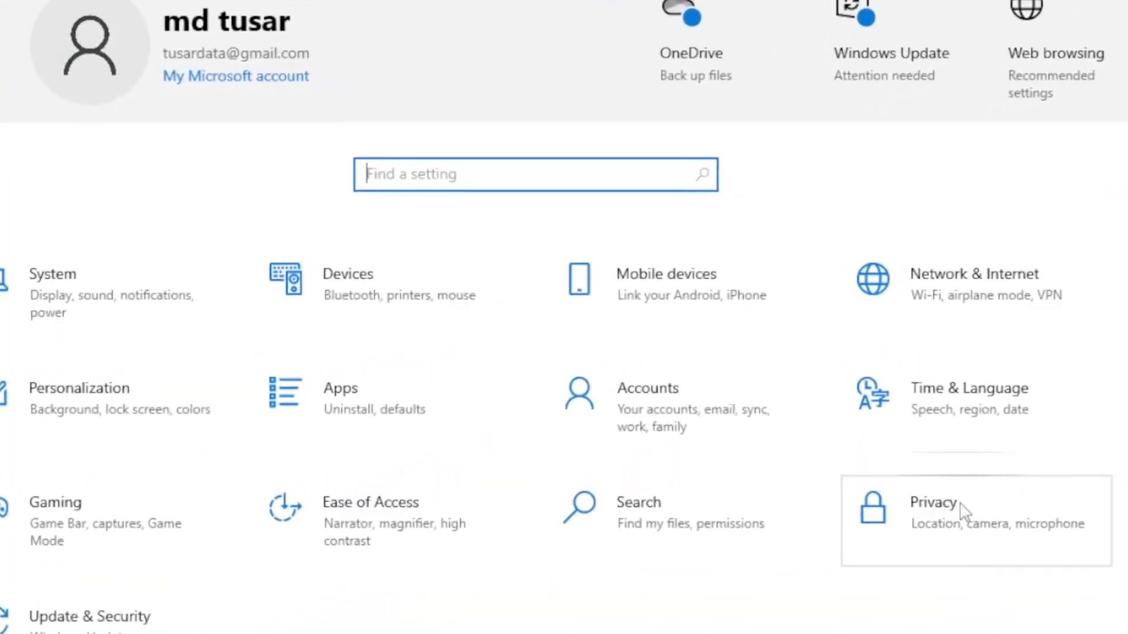
{"action": "left_click", "coordinate": [962, 512]}
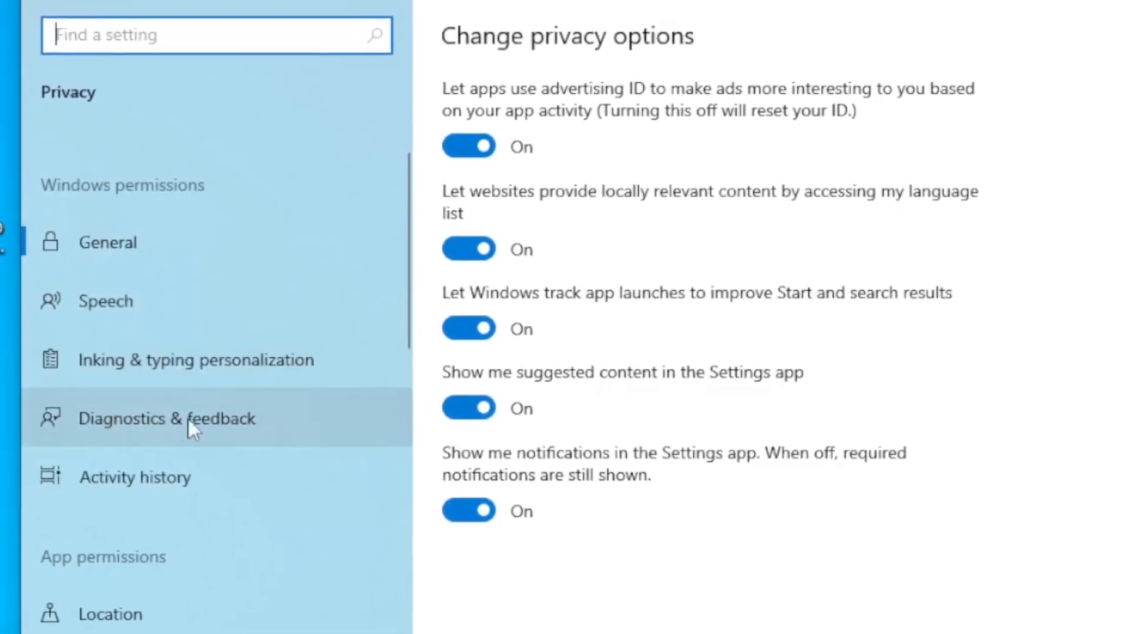
{"action": "left_click", "coordinate": [230, 418]}
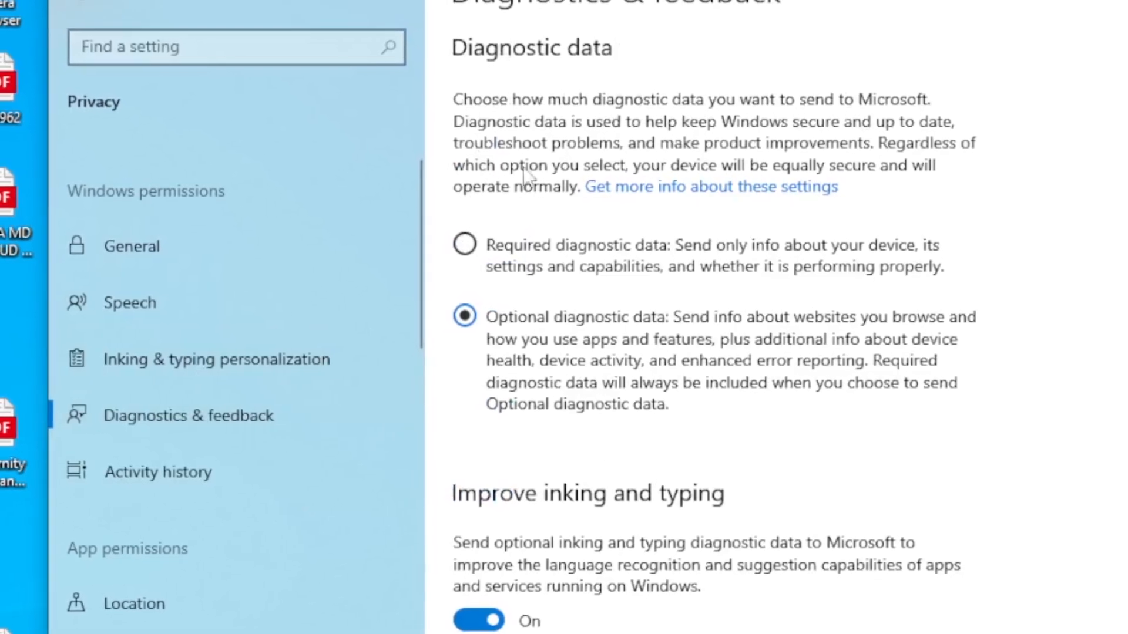
{"action": "left_click", "coordinate": [468, 246]}
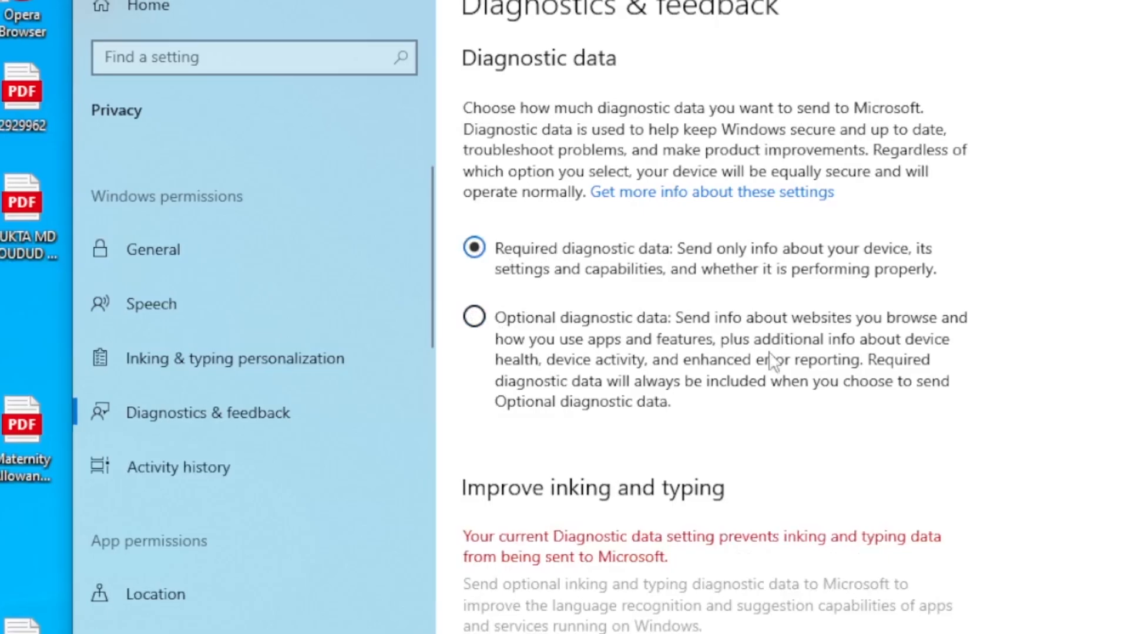
Turn off Tailored experiences on the Diagnostics & feedback page.
{"action": "scroll", "coordinate": [781, 358], "scroll_direction": "down", "scroll_amount": 4}
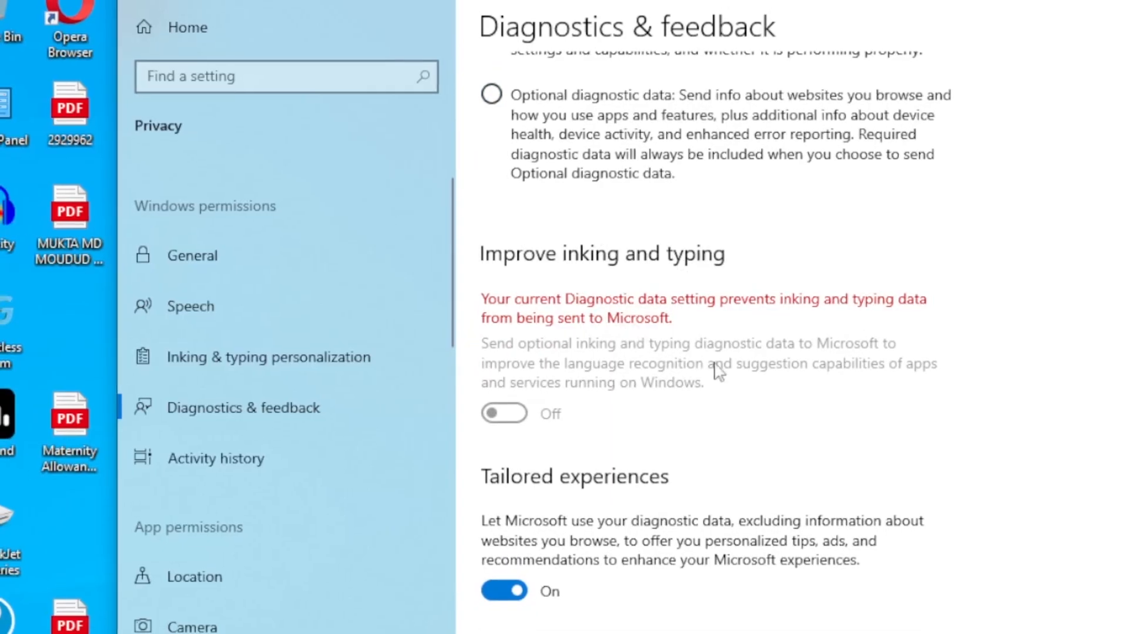
{"action": "scroll", "coordinate": [713, 370], "scroll_direction": "down", "scroll_amount": 5}
{"action": "left_click", "coordinate": [522, 256]}
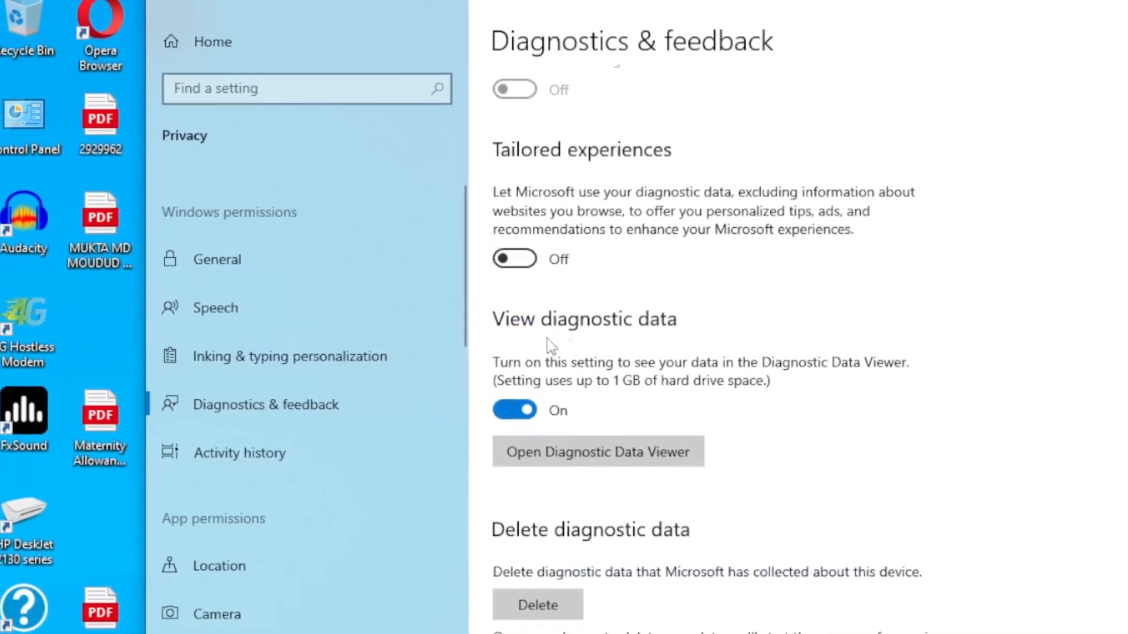
Turn off viewing of diagnostic data and delete the diagnostic data Microsoft has collected about this device.
{"action": "left_click", "coordinate": [518, 409]}
{"action": "scroll", "coordinate": [543, 442], "scroll_direction": "down", "scroll_amount": 3}
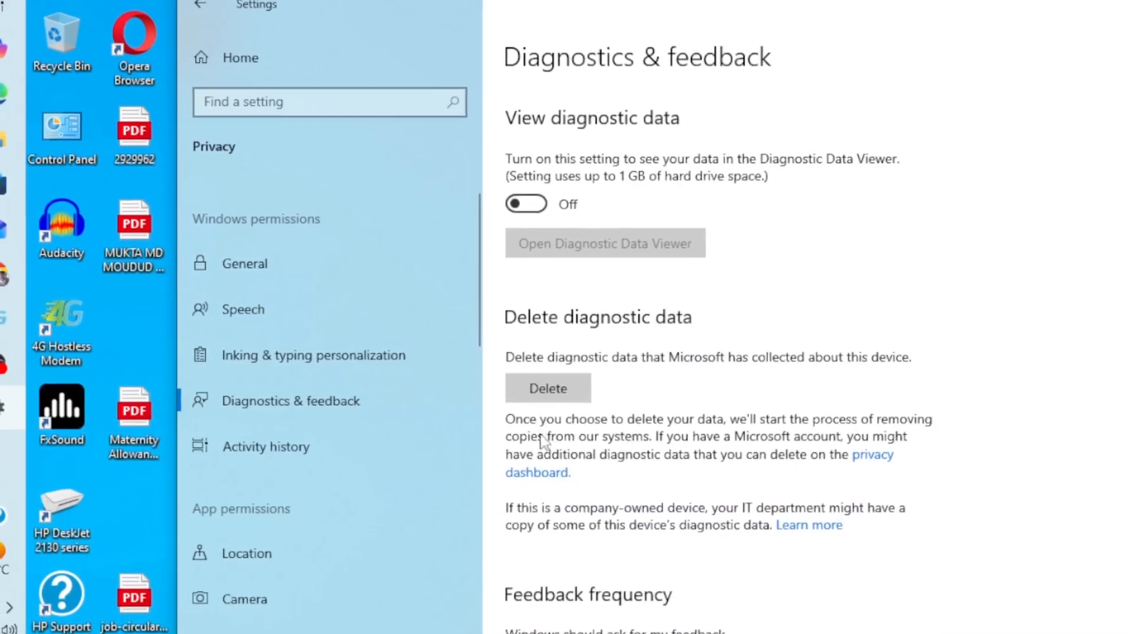
{"action": "left_click", "coordinate": [558, 387]}
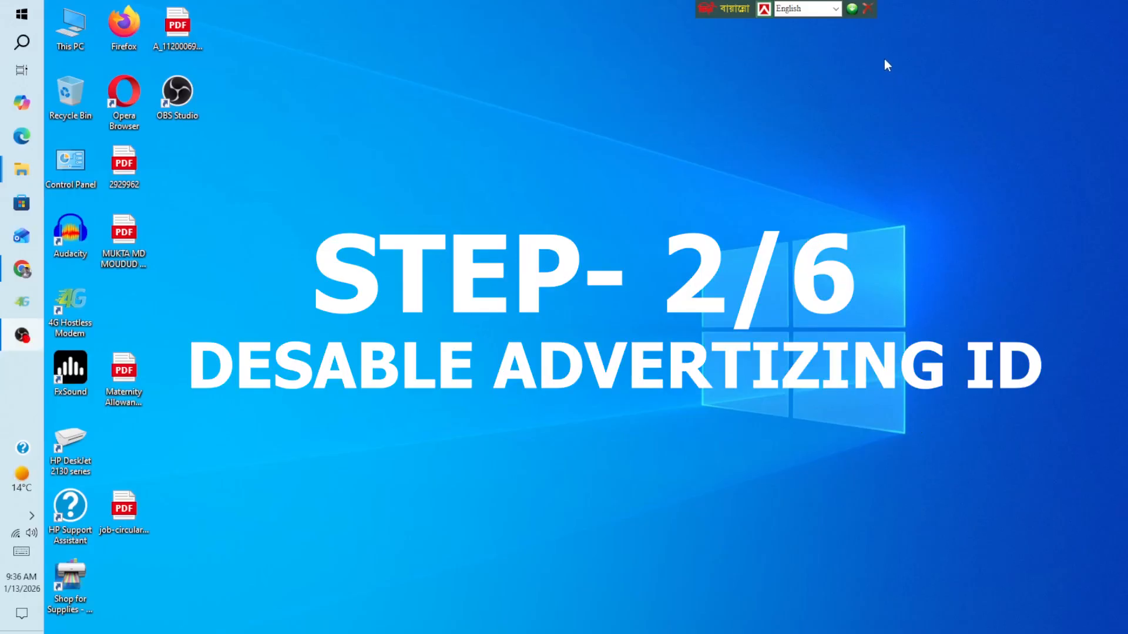
In the general privacy options of Windows Settings, turn off the advertising ID and the tracking of app launches.
{"action": "left_click", "coordinate": [19, 7]}
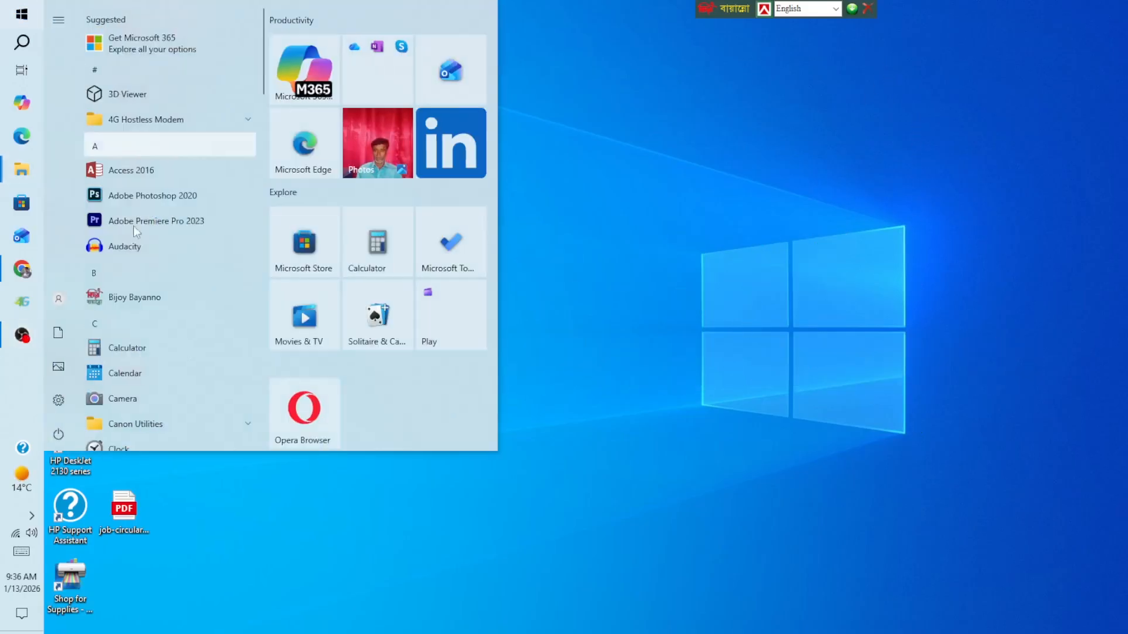
{"action": "left_click", "coordinate": [63, 403]}
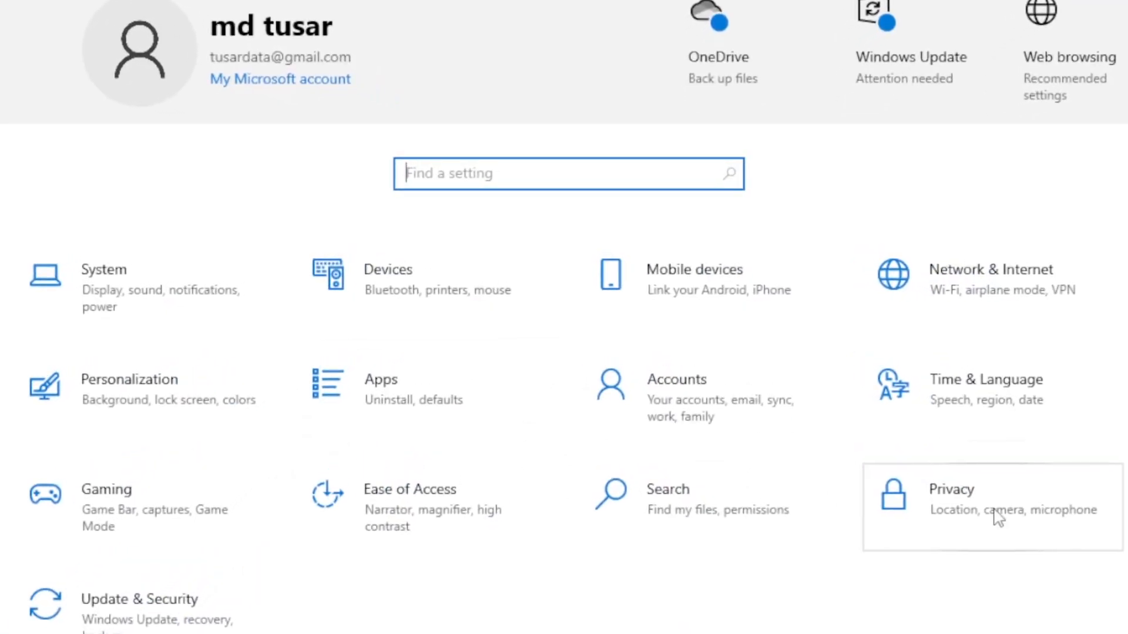
{"action": "left_click", "coordinate": [1016, 509]}
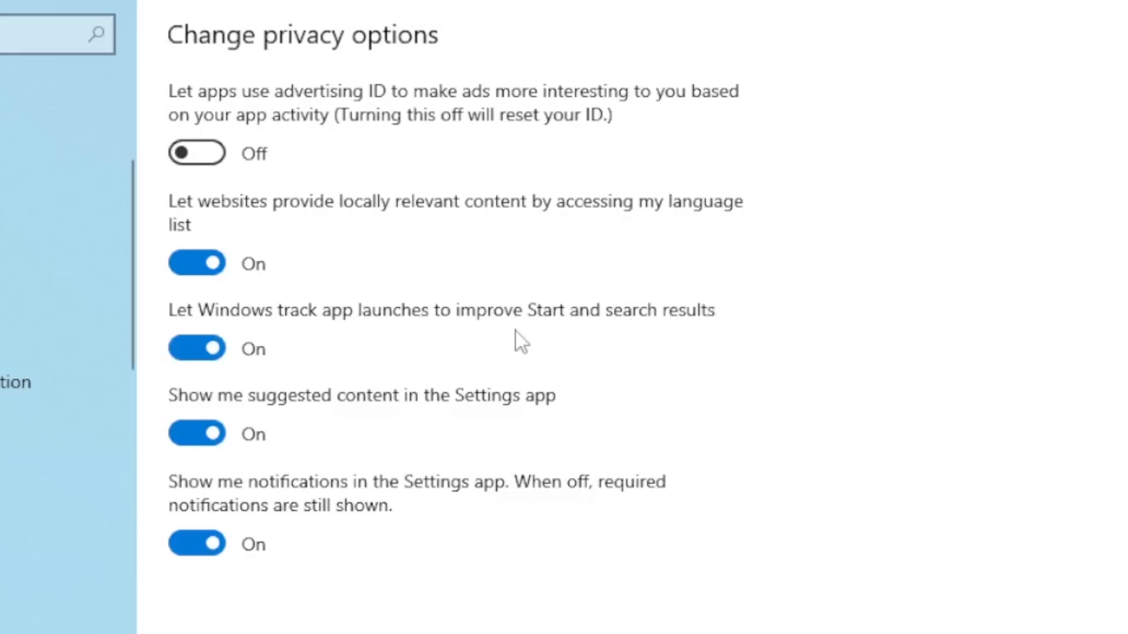
{"action": "left_click", "coordinate": [211, 350]}
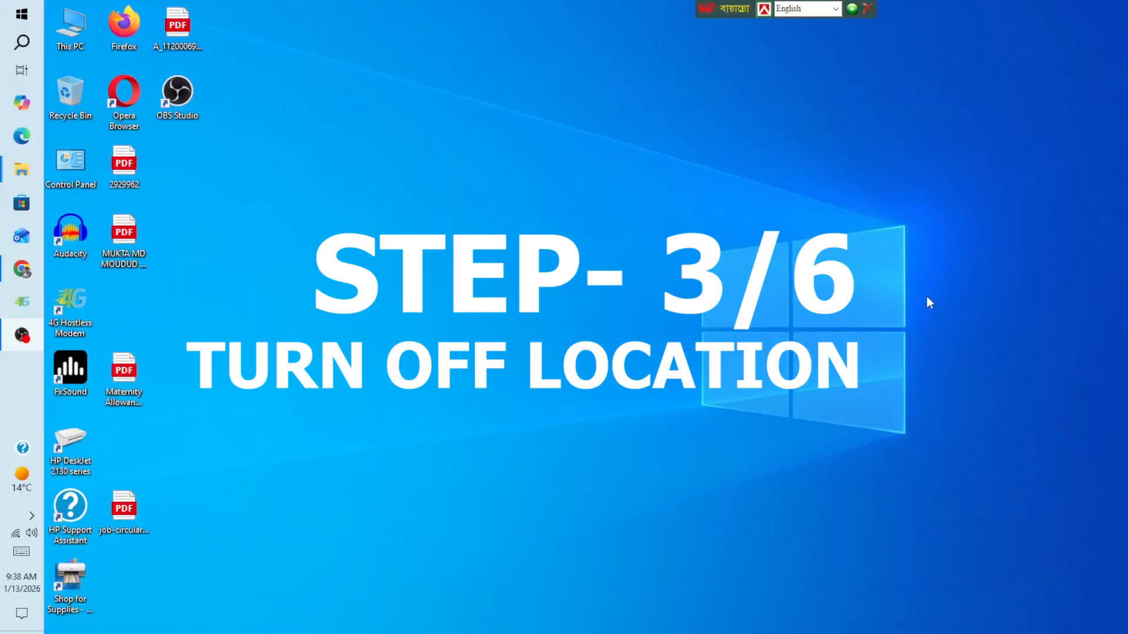
Open the Location privacy page in Windows Settings and turn off location access for this device.
{"action": "key", "text": "super"}
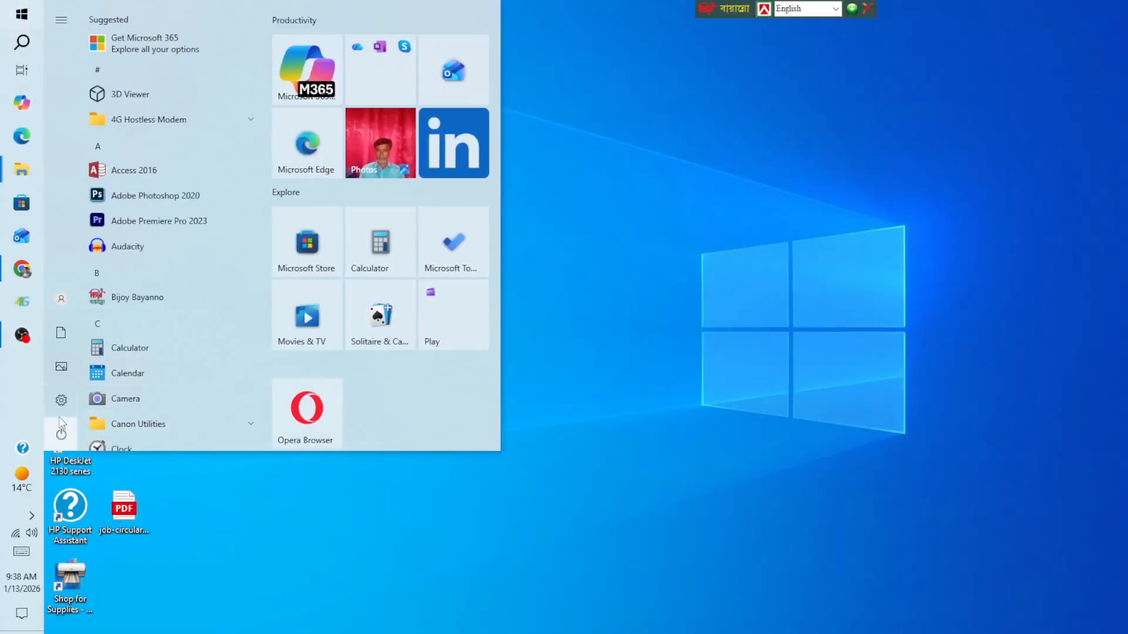
{"action": "left_click", "coordinate": [97, 402]}
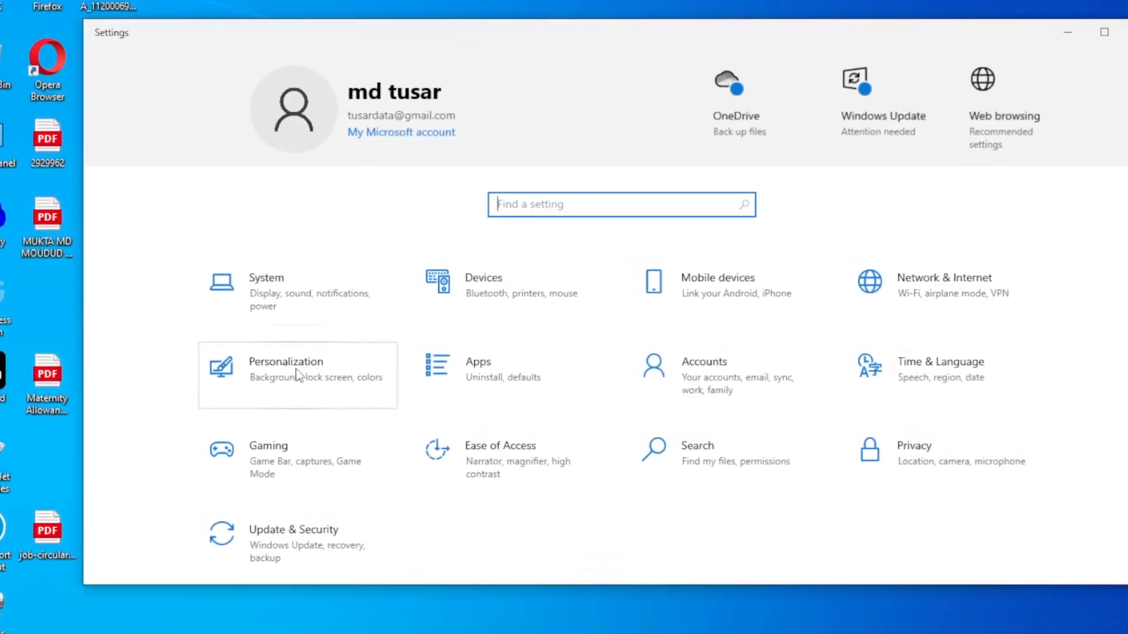
{"action": "left_click", "coordinate": [952, 466]}
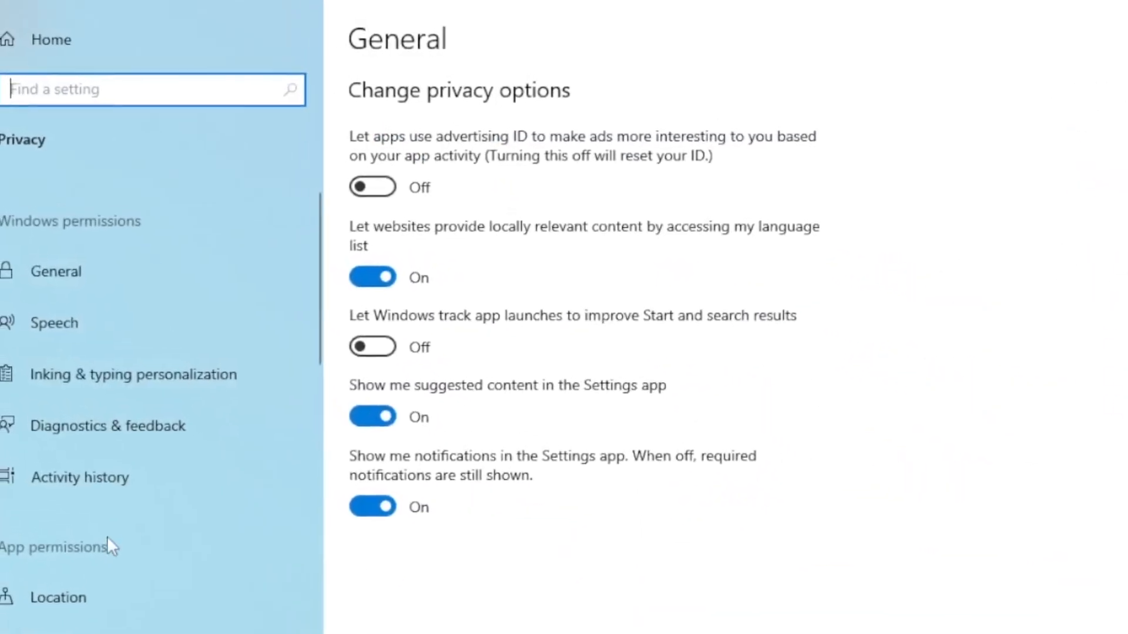
{"action": "scroll", "coordinate": [176, 528], "scroll_direction": "down", "scroll_amount": 3}
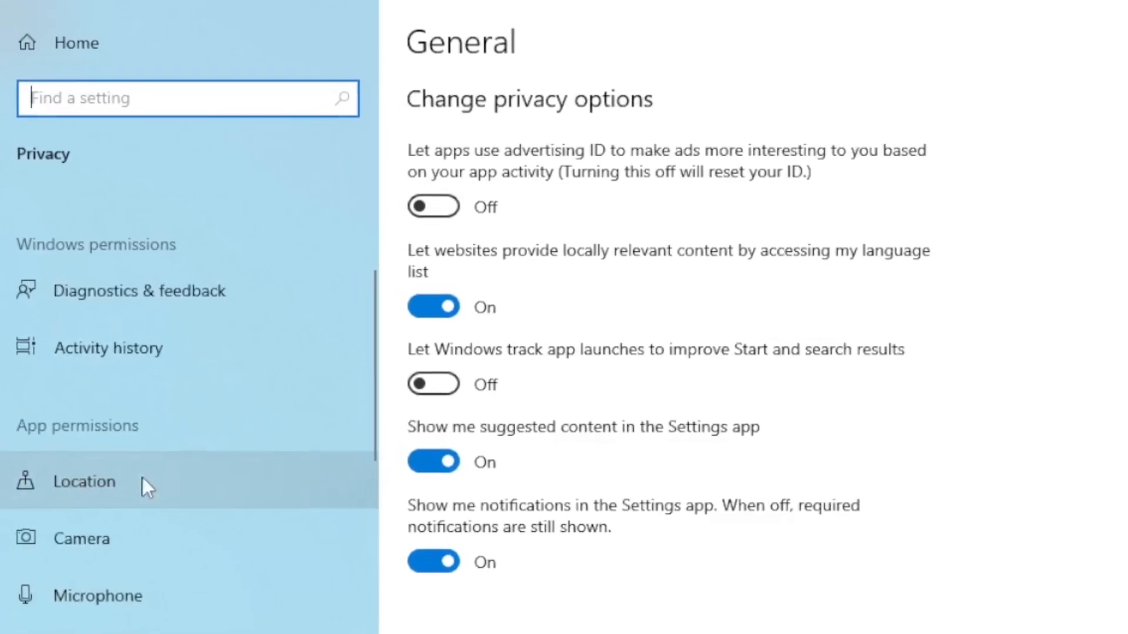
{"action": "left_click", "coordinate": [165, 503]}
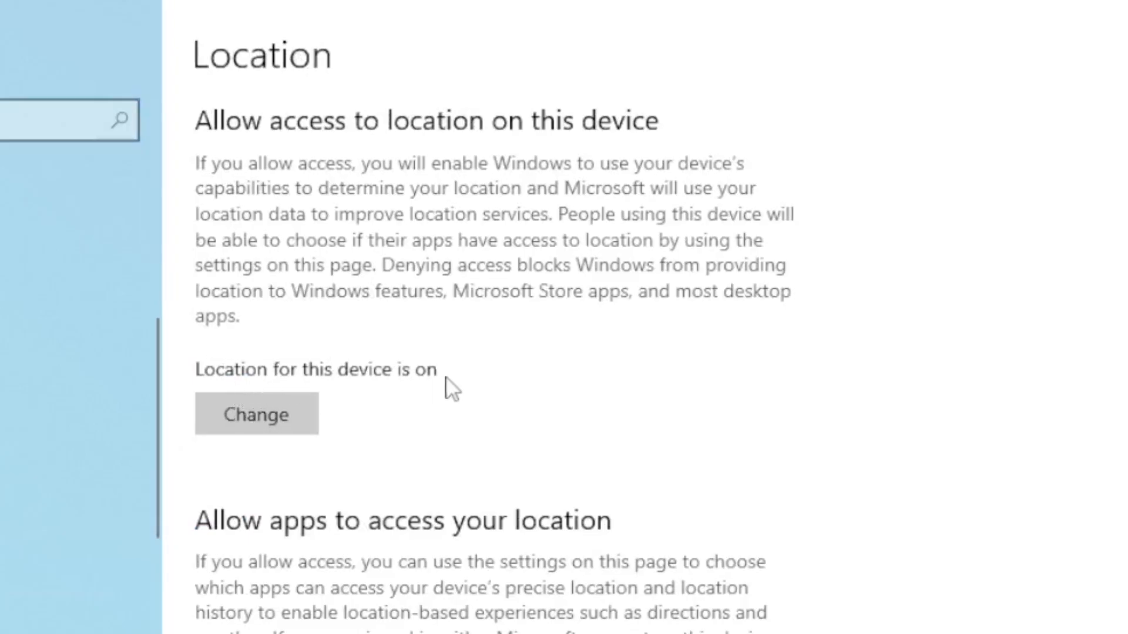
{"action": "left_click", "coordinate": [242, 418]}
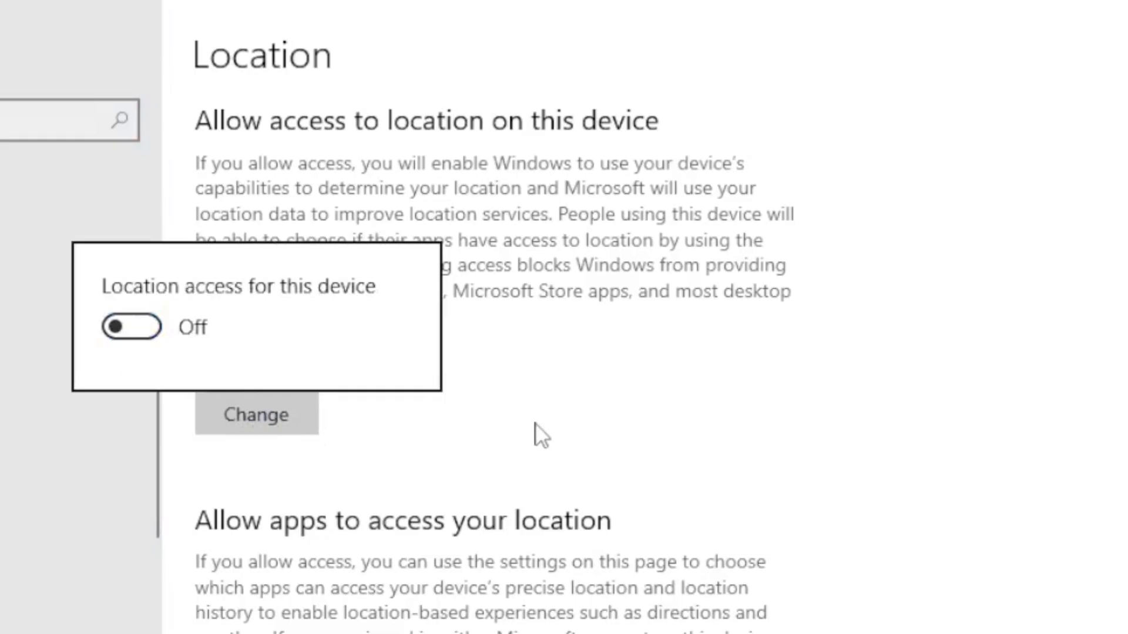
{"action": "left_click", "coordinate": [544, 388]}
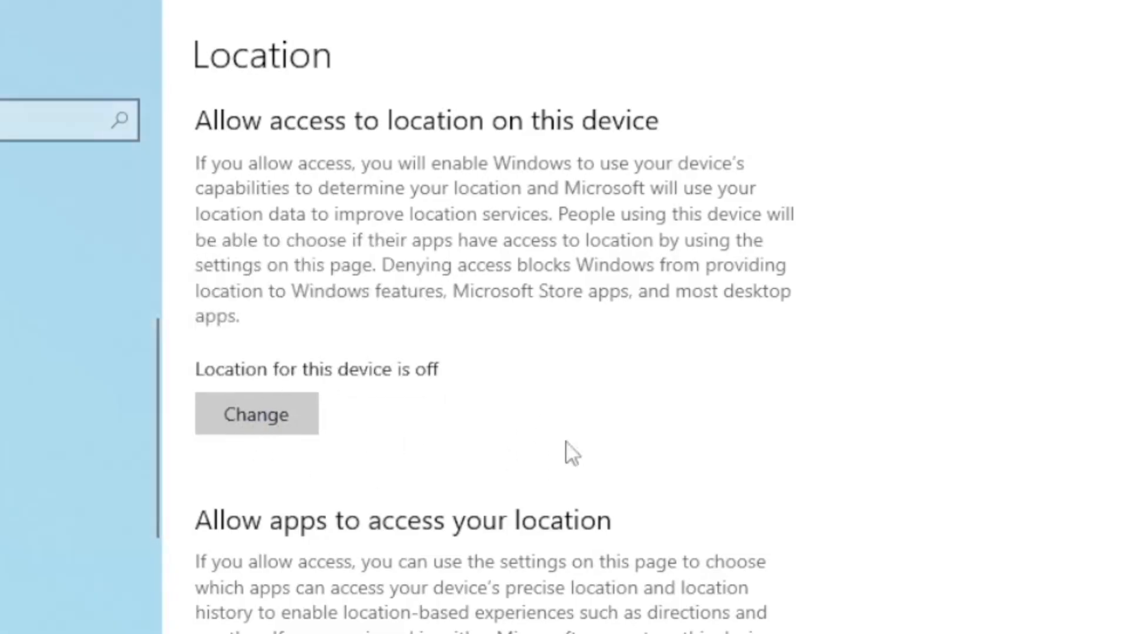
{"action": "scroll", "coordinate": [688, 536], "scroll_direction": "down", "scroll_amount": 10}
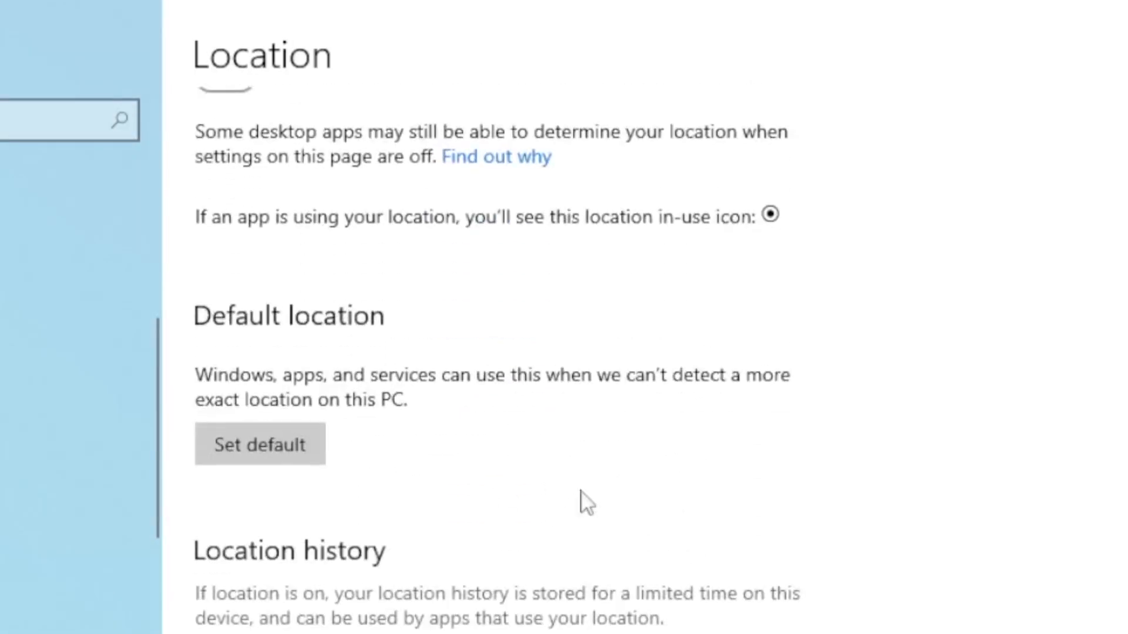
{"action": "scroll", "coordinate": [627, 522], "scroll_direction": "down", "scroll_amount": 5}
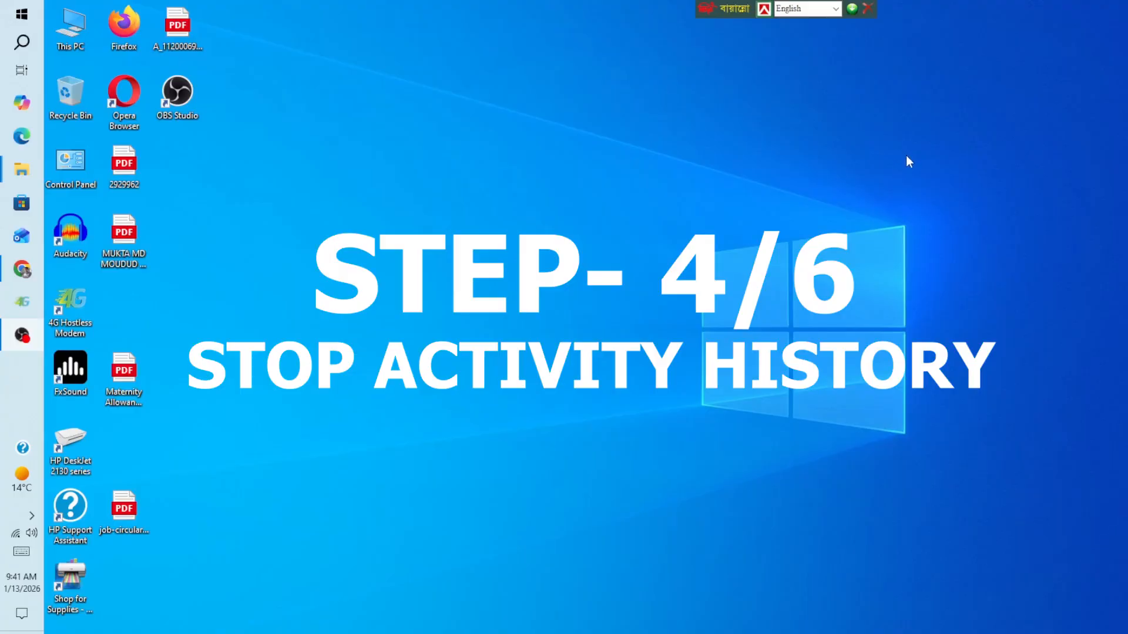
Open the Activity history privacy page in Windows Settings and disable storing activity history on this device.
{"action": "key", "text": "super"}
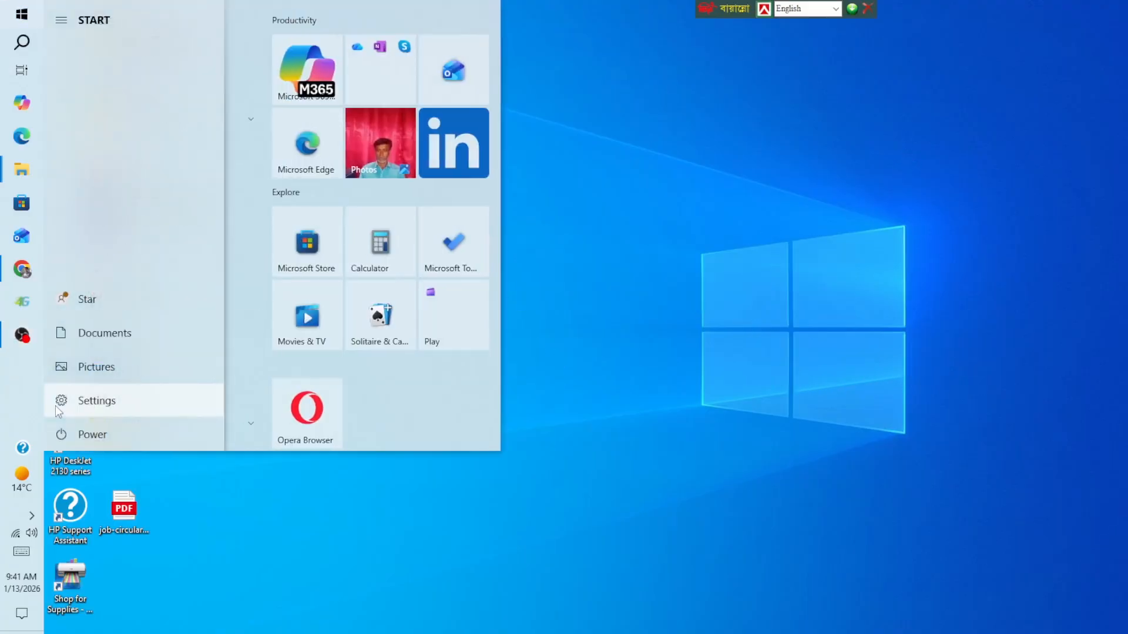
{"action": "left_click", "coordinate": [133, 406]}
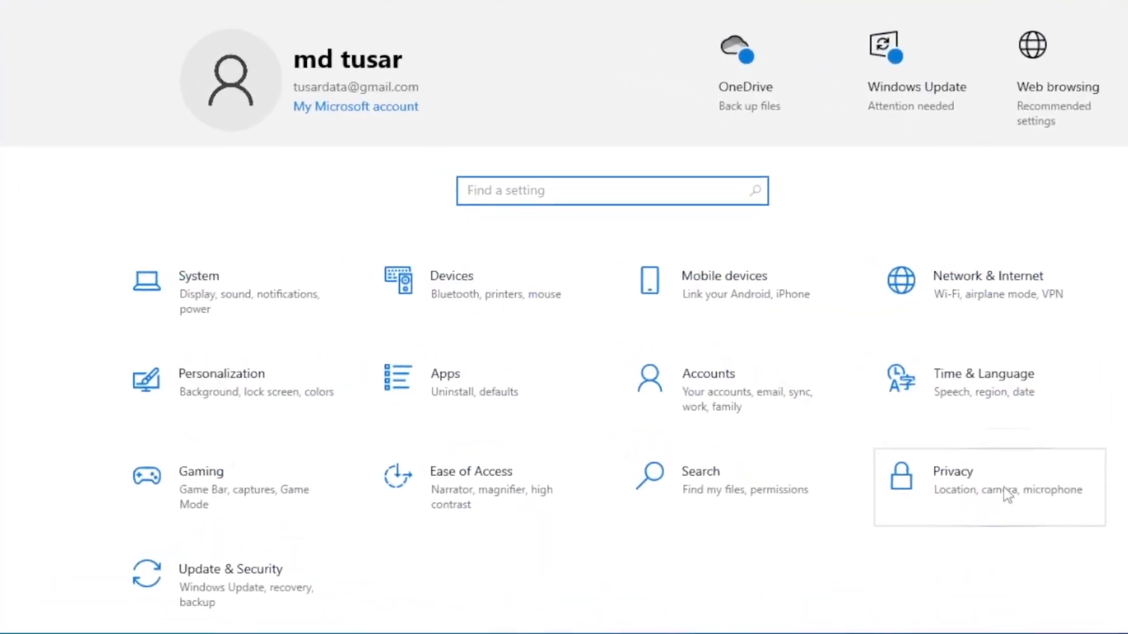
{"action": "left_click", "coordinate": [912, 450]}
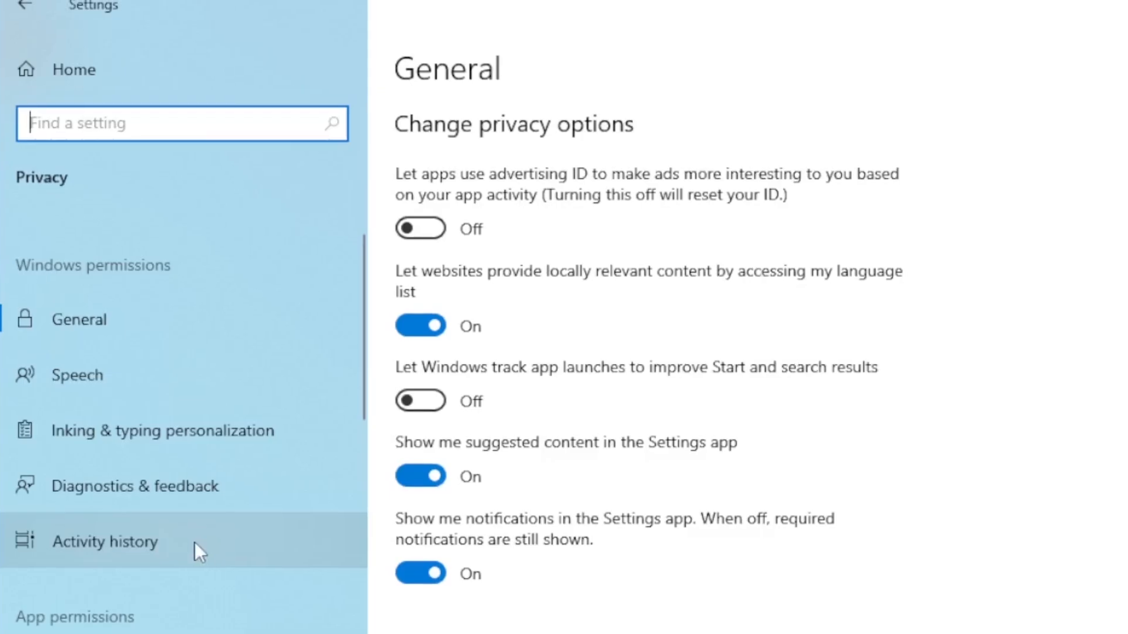
{"action": "left_click", "coordinate": [218, 539]}
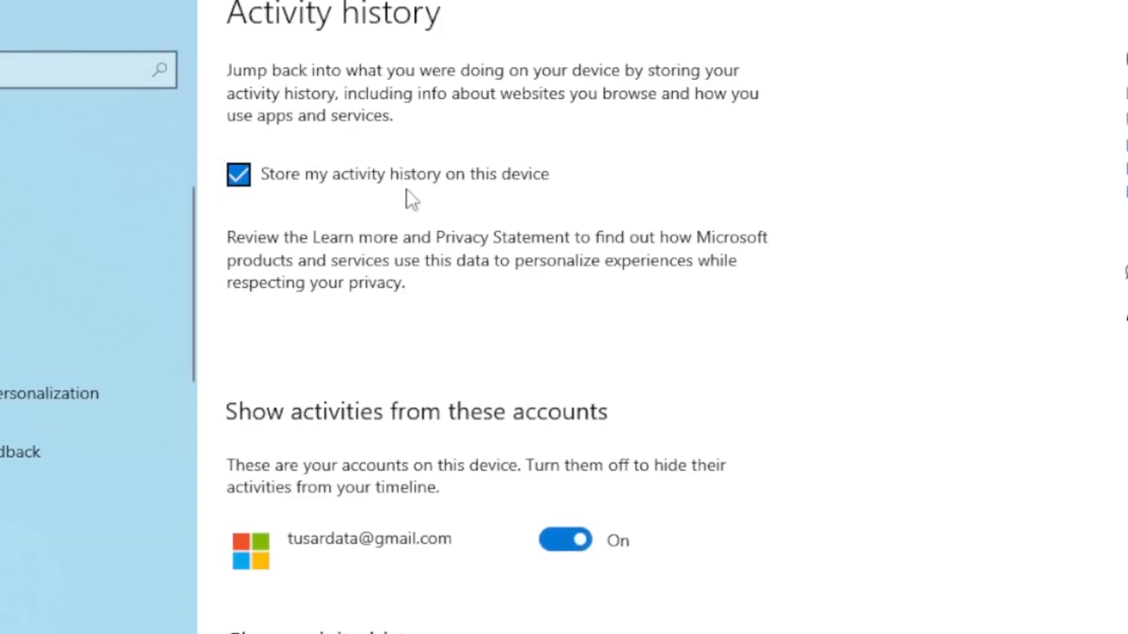
{"action": "left_click", "coordinate": [239, 179]}
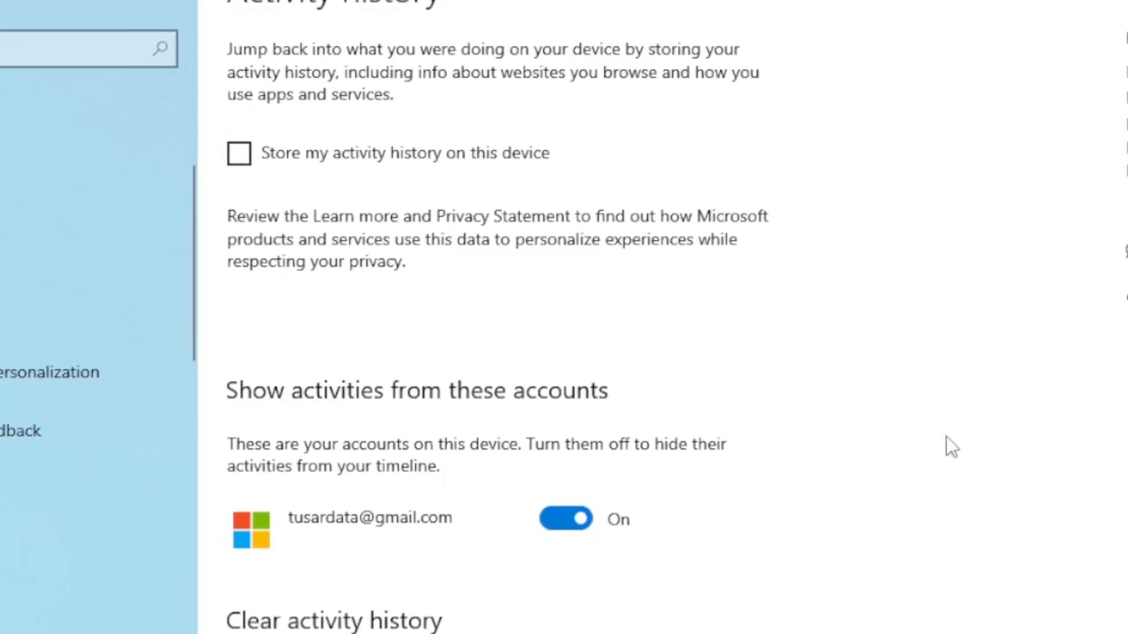
Turn off showing activities from the Microsoft account and clear that account's activity history.
{"action": "scroll", "coordinate": [939, 440], "scroll_direction": "down", "scroll_amount": 2}
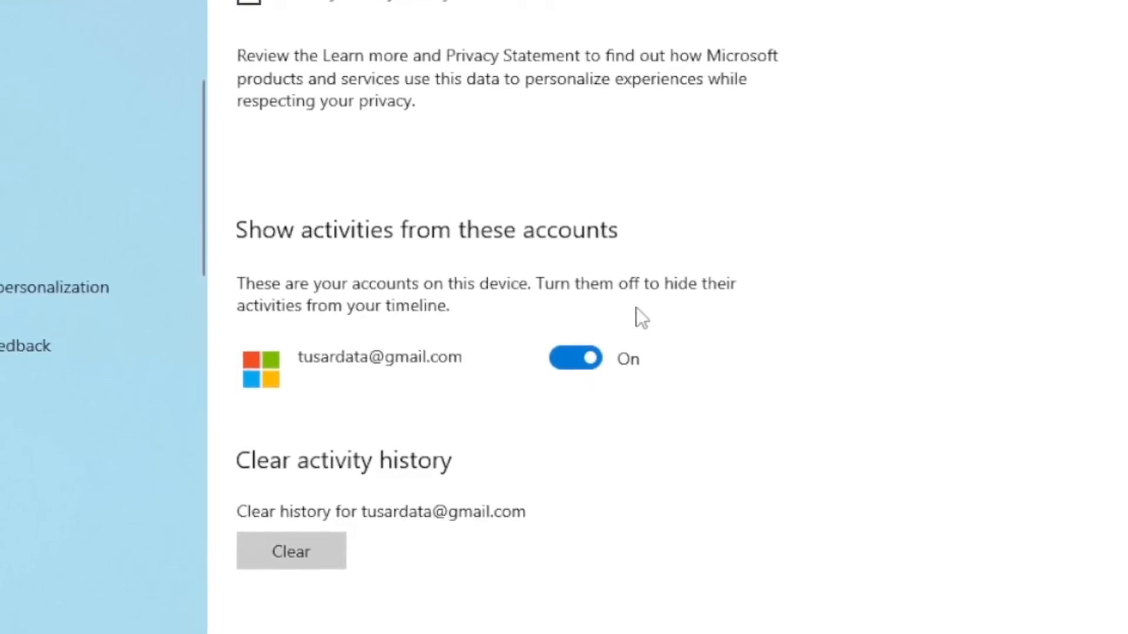
{"action": "left_click", "coordinate": [591, 363]}
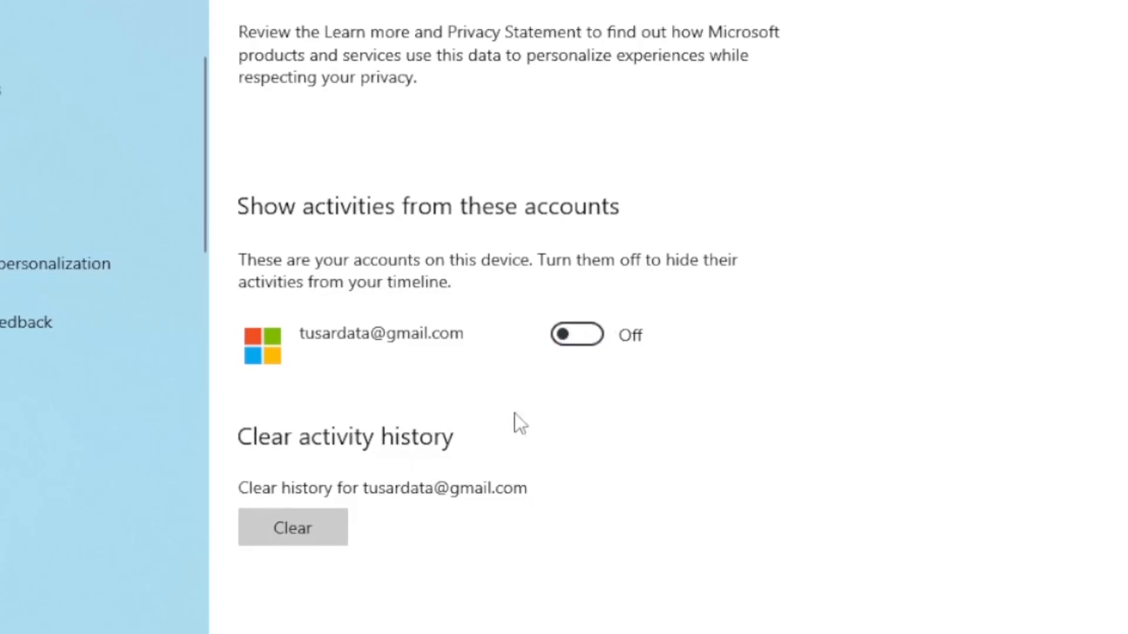
{"action": "left_click", "coordinate": [305, 532]}
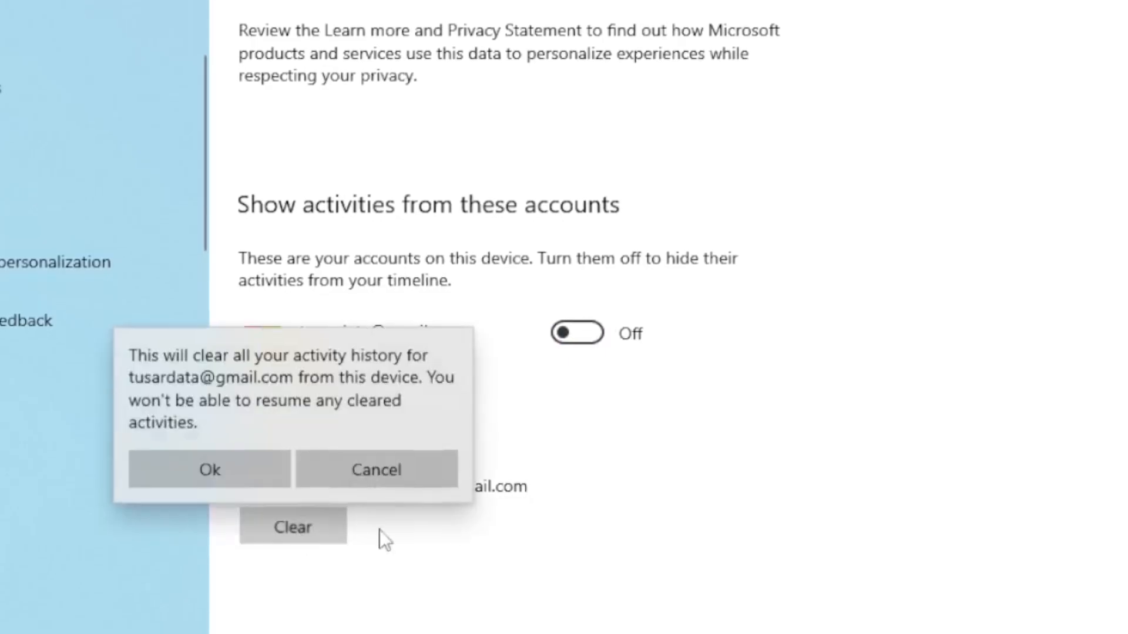
{"action": "left_click", "coordinate": [214, 467]}
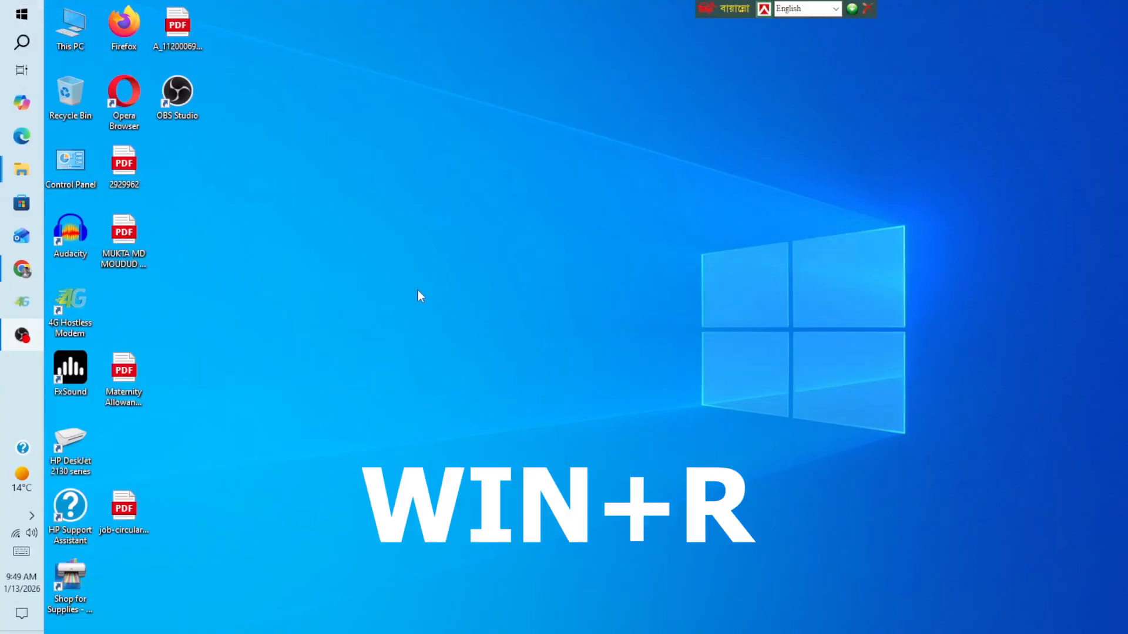
Open the Local Group Policy Editor by running gpedit.msc.
{"action": "key", "text": "super+r"}
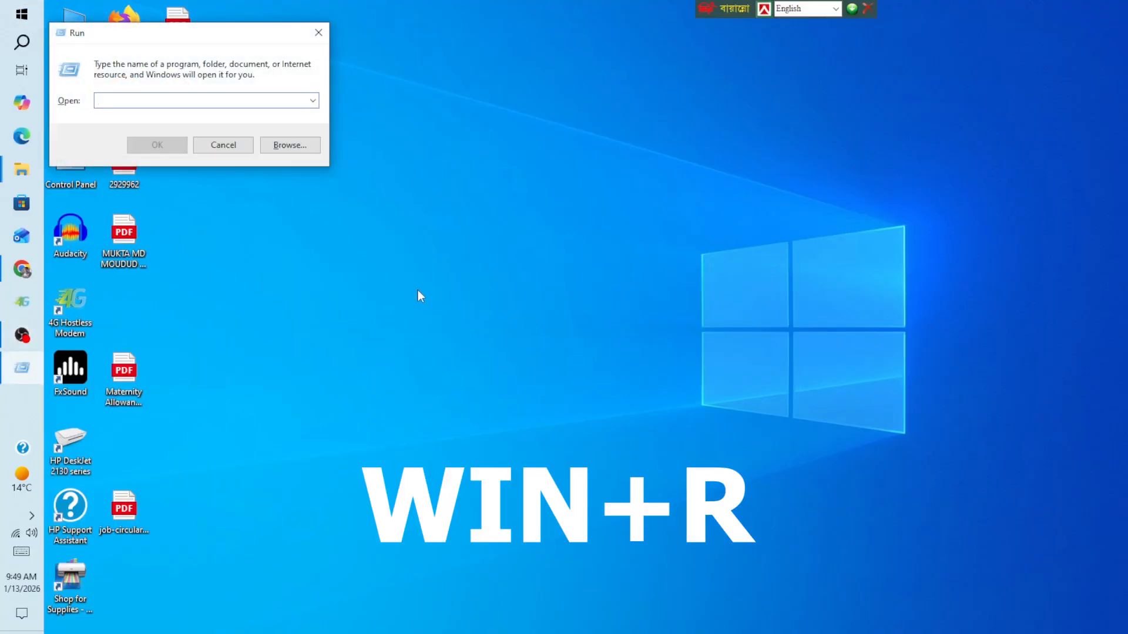
{"action": "type", "text": "gpedit."}
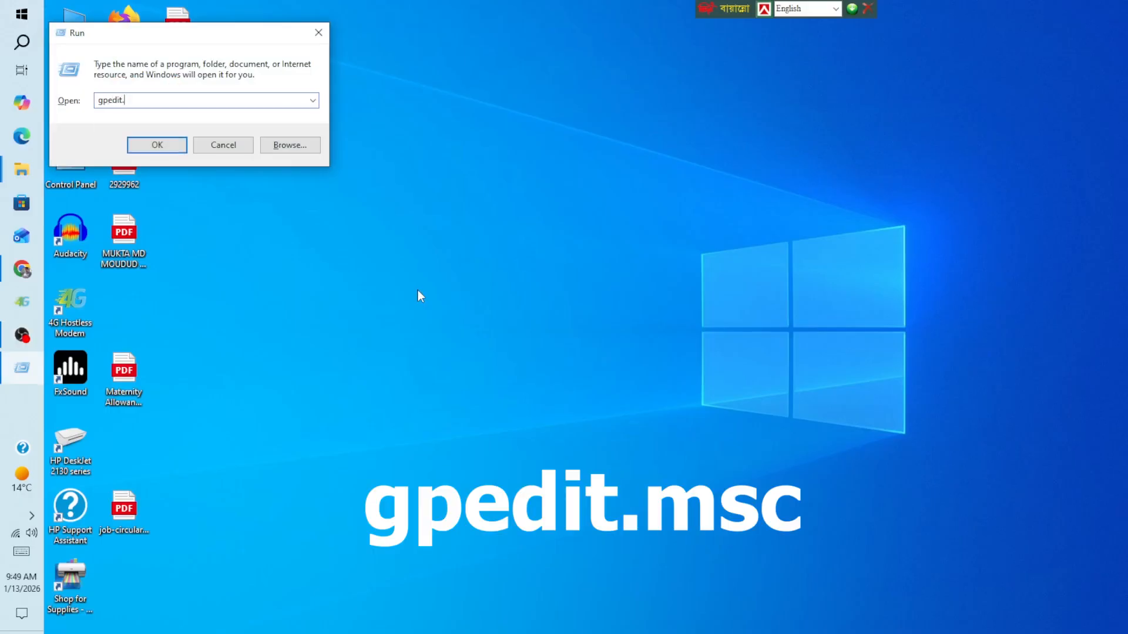
{"action": "type", "text": "c"}
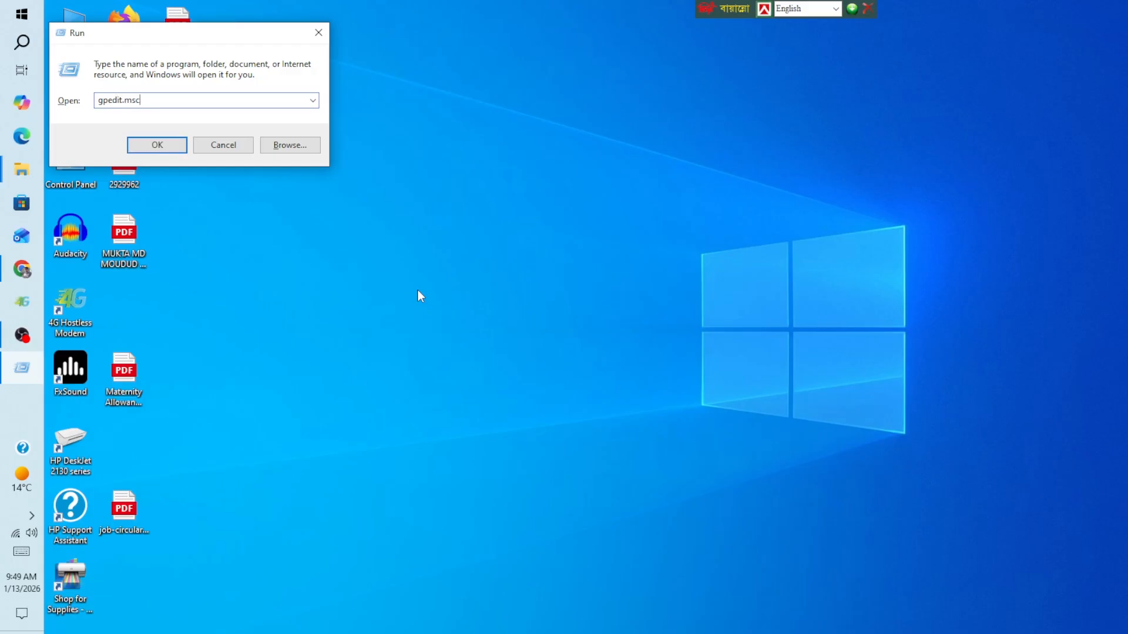
{"action": "key", "text": "Return"}
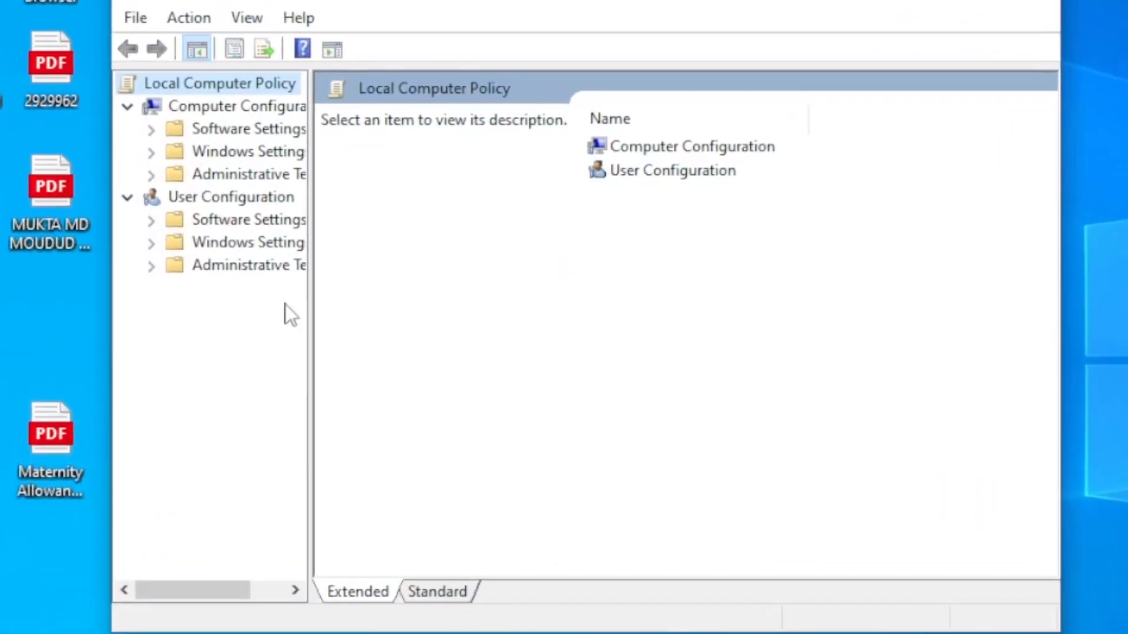
Browse to Computer Configuration > Administrative Templates > Windows Components > Data Collection and Preview Builds and show its settings in Standard view.
{"action": "left_click_drag", "start_coordinate": [309, 304], "coordinate": [413, 315]}
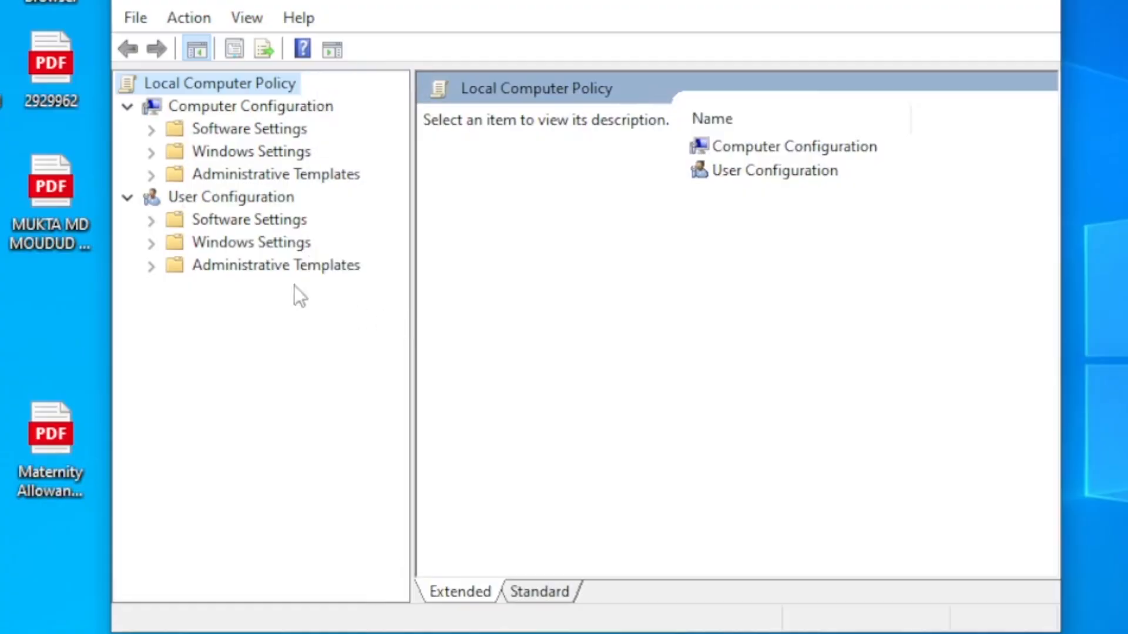
{"action": "left_click", "coordinate": [202, 106]}
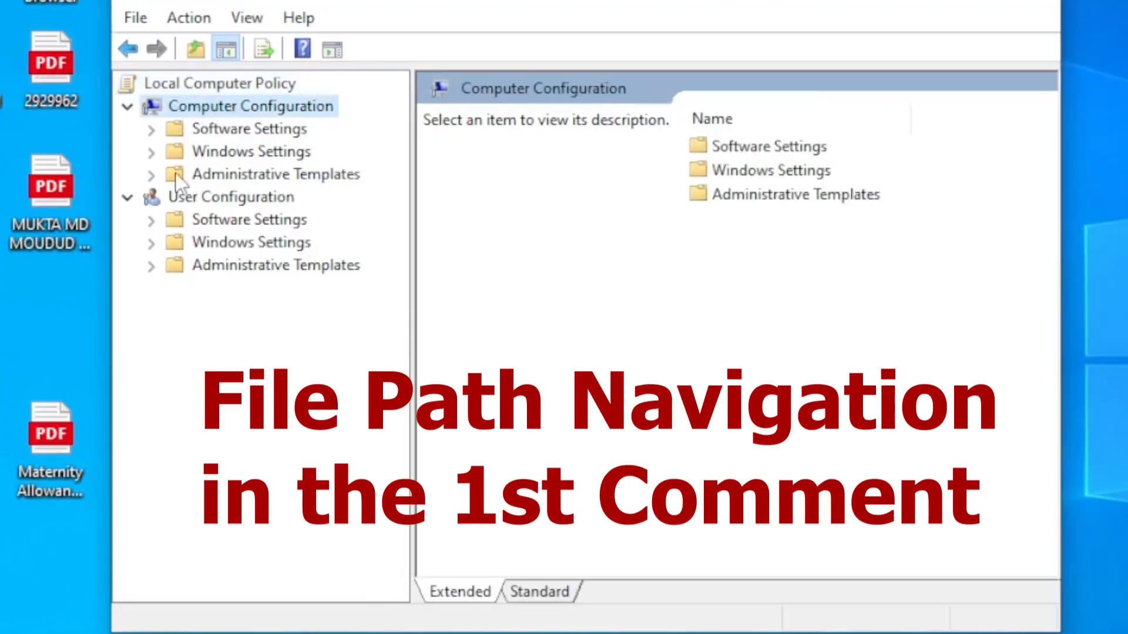
{"action": "left_click", "coordinate": [231, 174]}
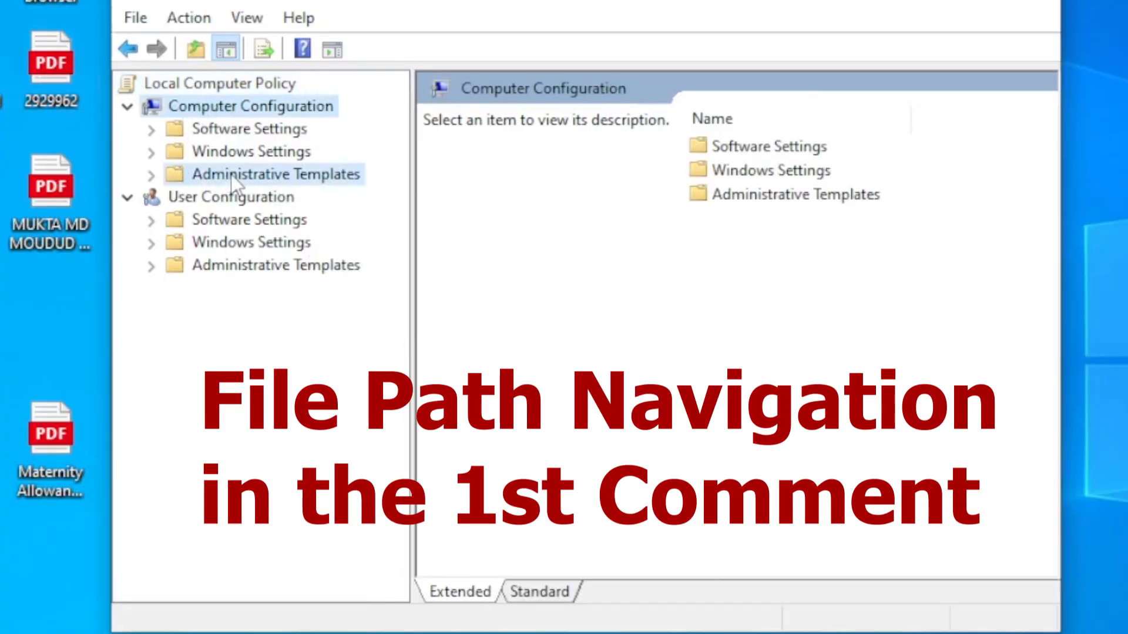
{"action": "left_click", "coordinate": [152, 175]}
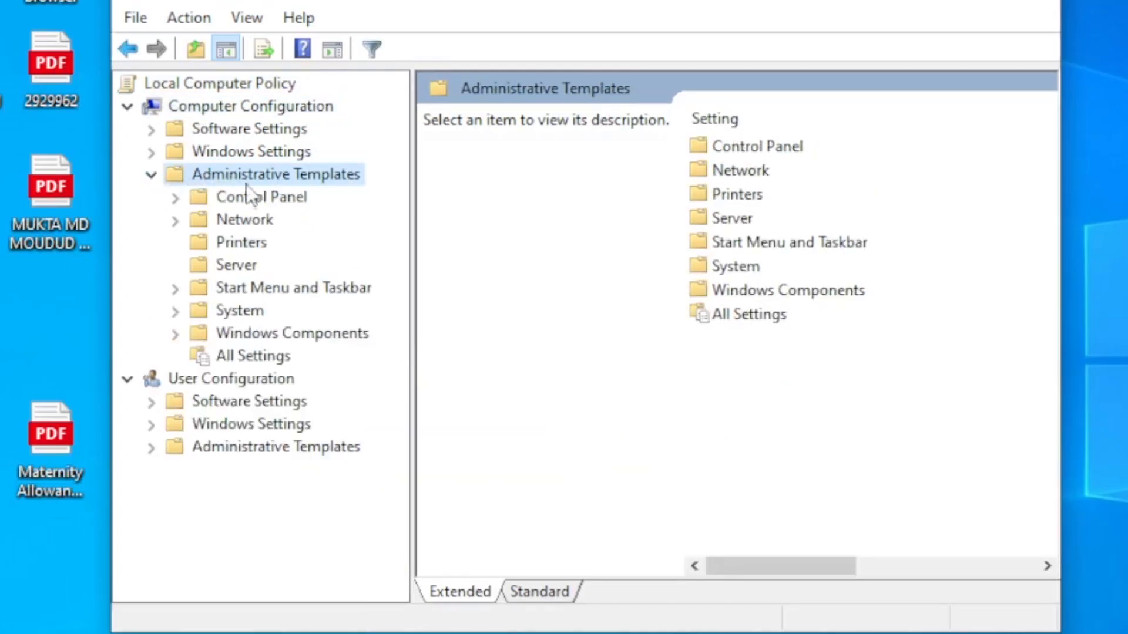
{"action": "double_click", "coordinate": [246, 337]}
{"action": "left_click_drag", "start_coordinate": [412, 378], "coordinate": [524, 386]}
{"action": "left_click", "coordinate": [382, 405]}
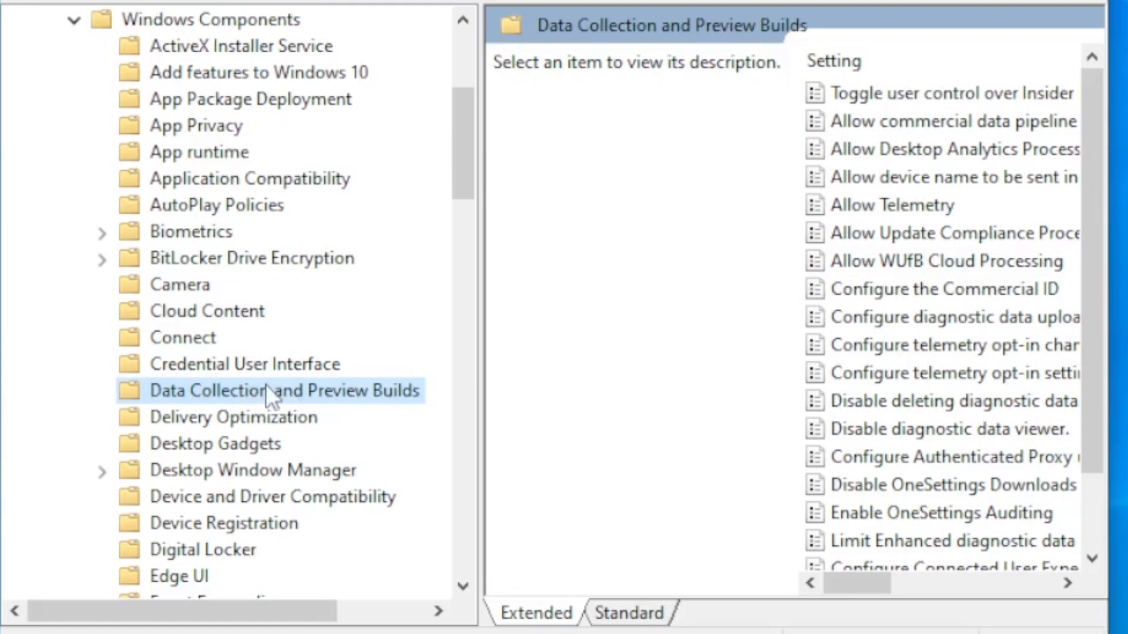
{"action": "left_click", "coordinate": [629, 612]}
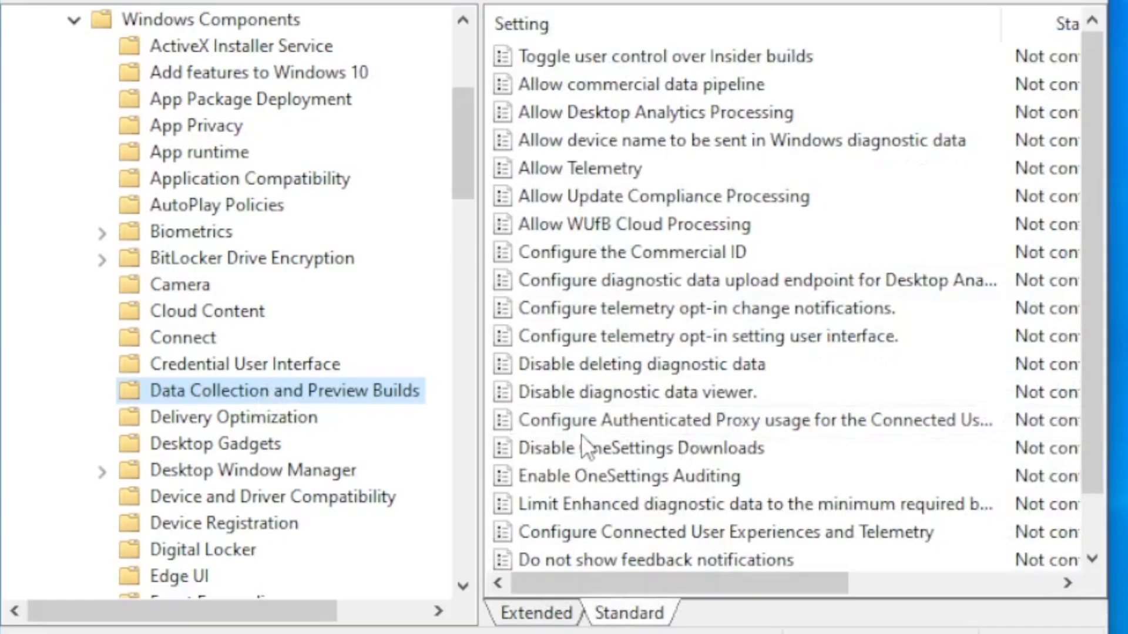
Set the "Disable deleting diagnostic data" policy to Enabled, apply it and close its dialog.
{"action": "left_click", "coordinate": [629, 363]}
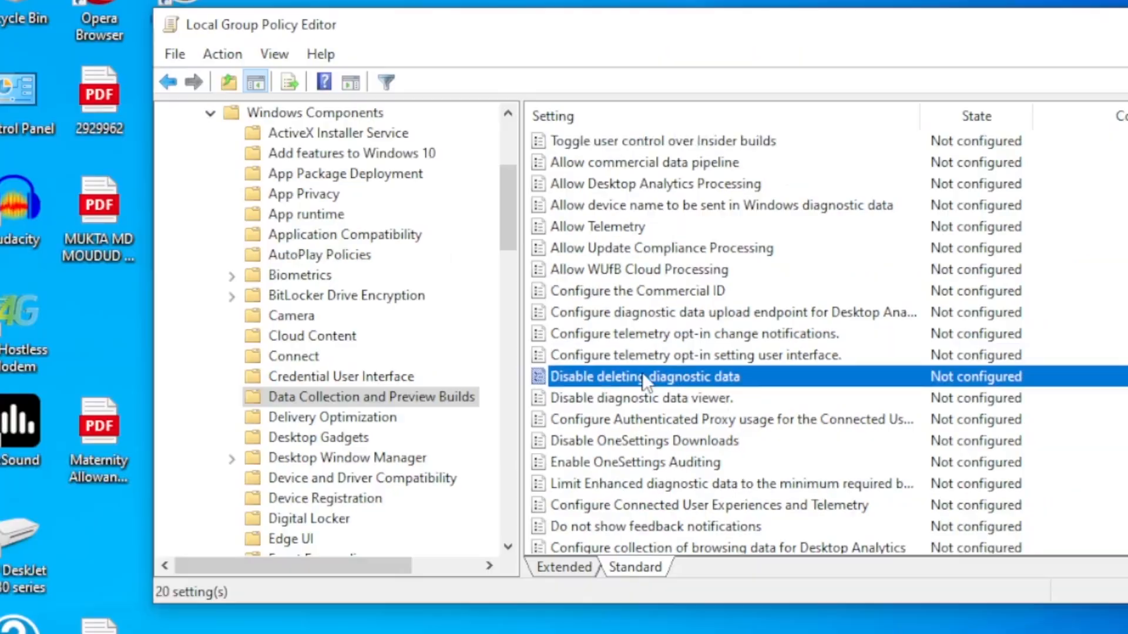
{"action": "double_click", "coordinate": [677, 364]}
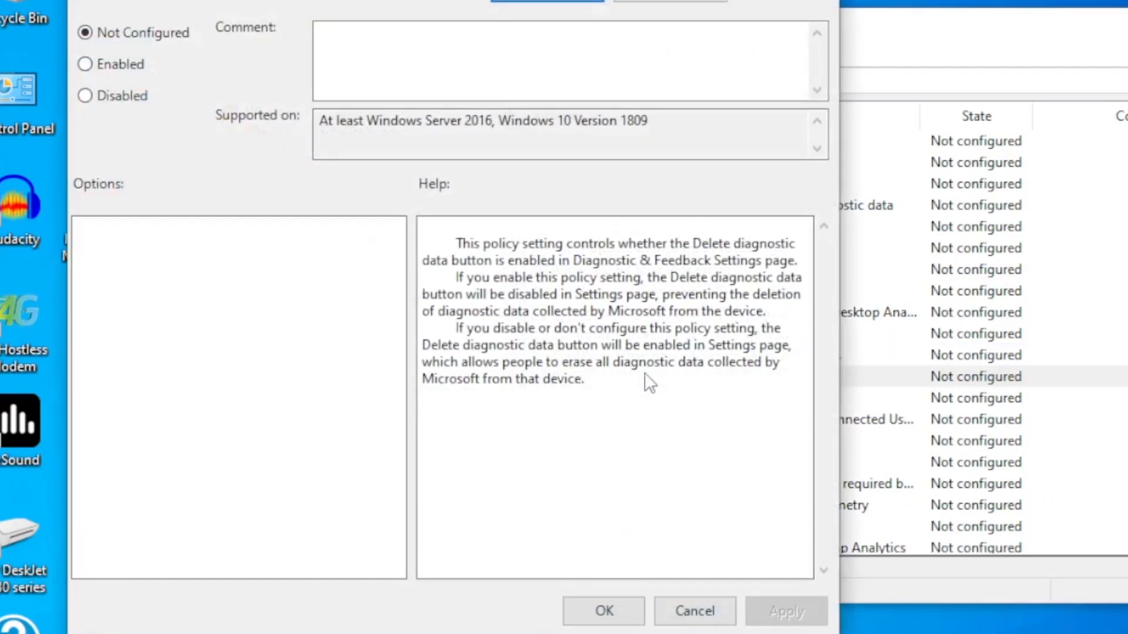
{"action": "left_click", "coordinate": [85, 64]}
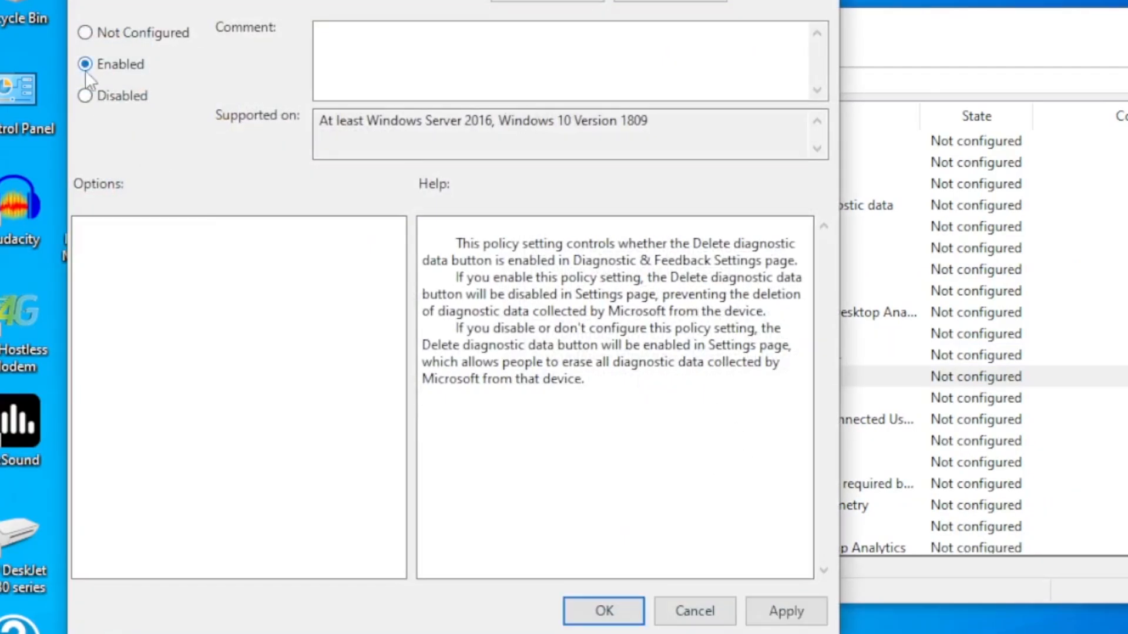
{"action": "left_click", "coordinate": [785, 611]}
{"action": "left_click", "coordinate": [606, 610]}
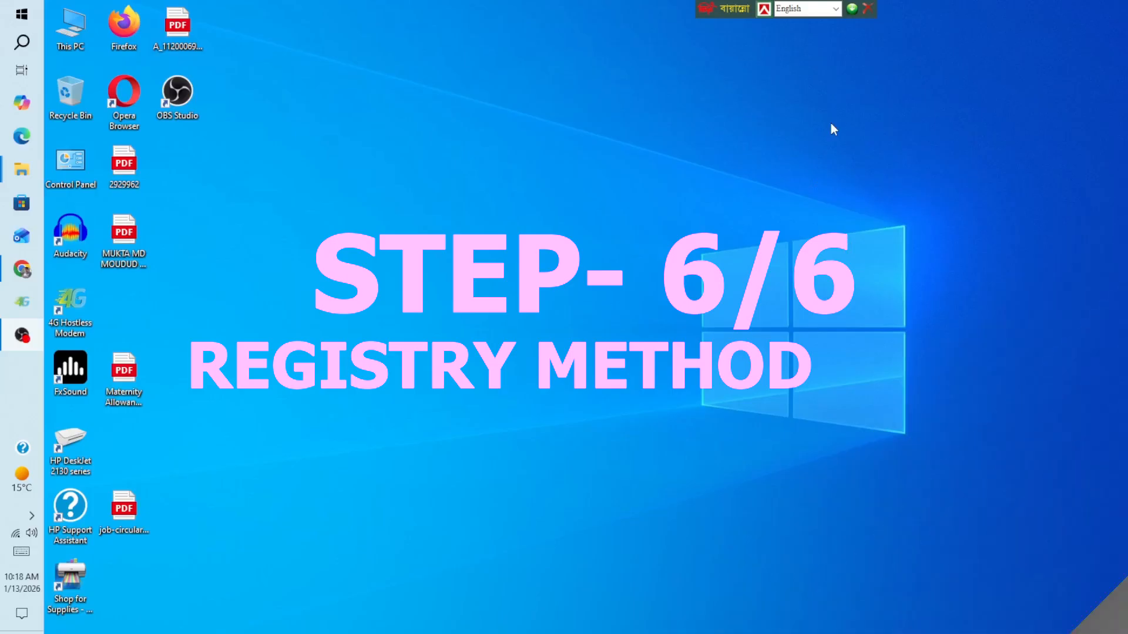
Open the Registry Editor by running regedit.
{"action": "key", "text": "super+r"}
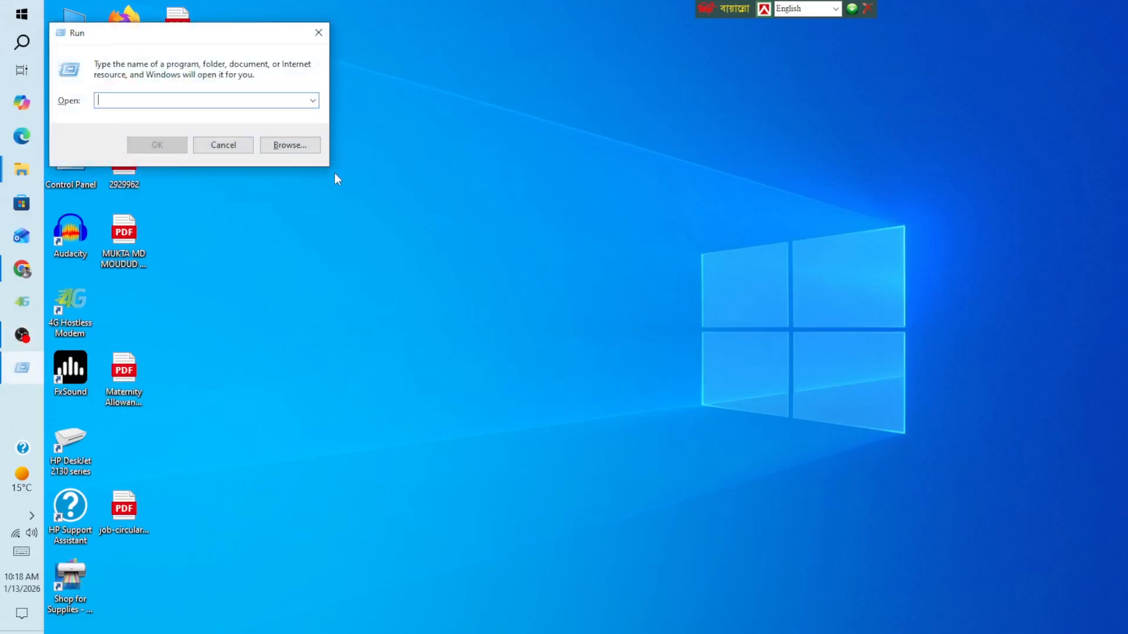
{"action": "type", "text": "regedit"}
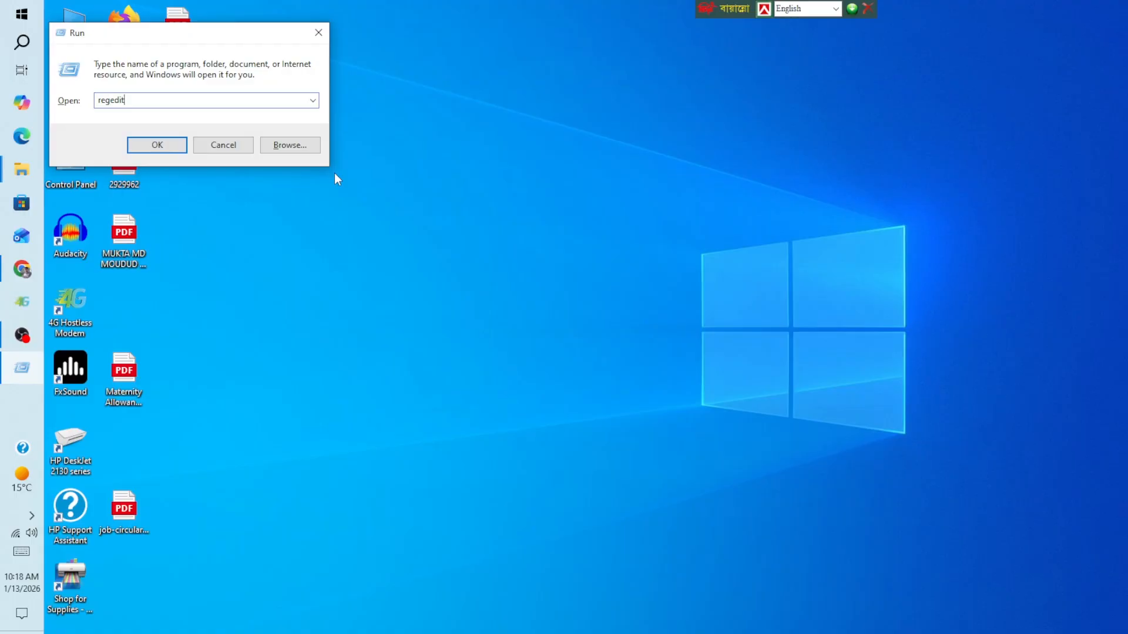
{"action": "key", "text": "Return"}
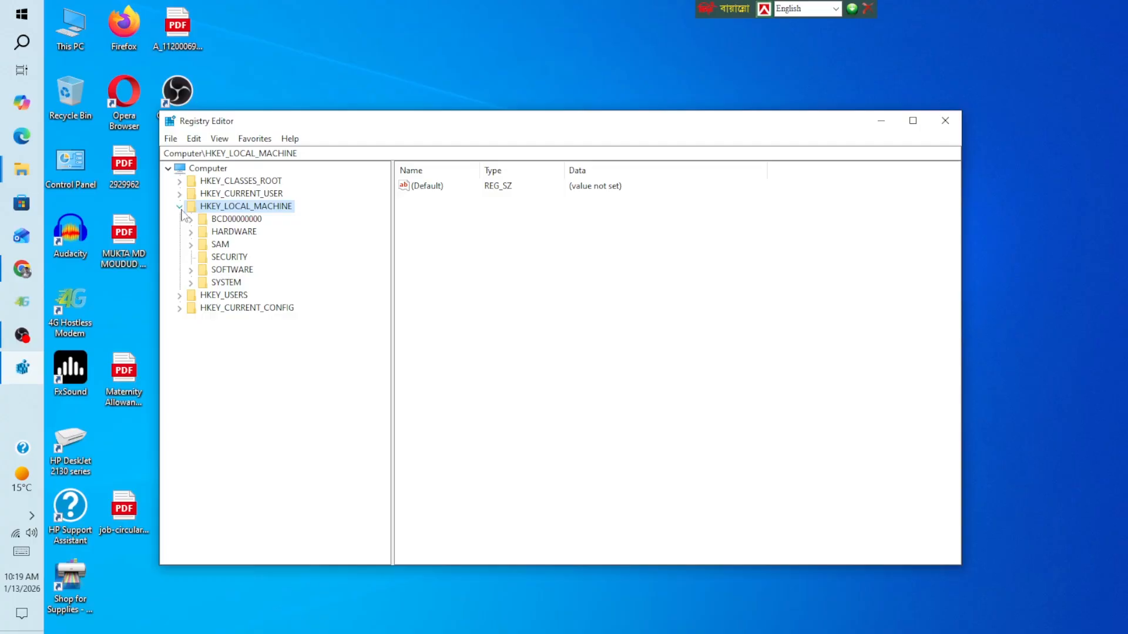
Browse to the registry key HKEY_LOCAL_MACHINE\SOFTWARE\Policies\Microsoft\Windows\DataCollection.
{"action": "left_click", "coordinate": [180, 208]}
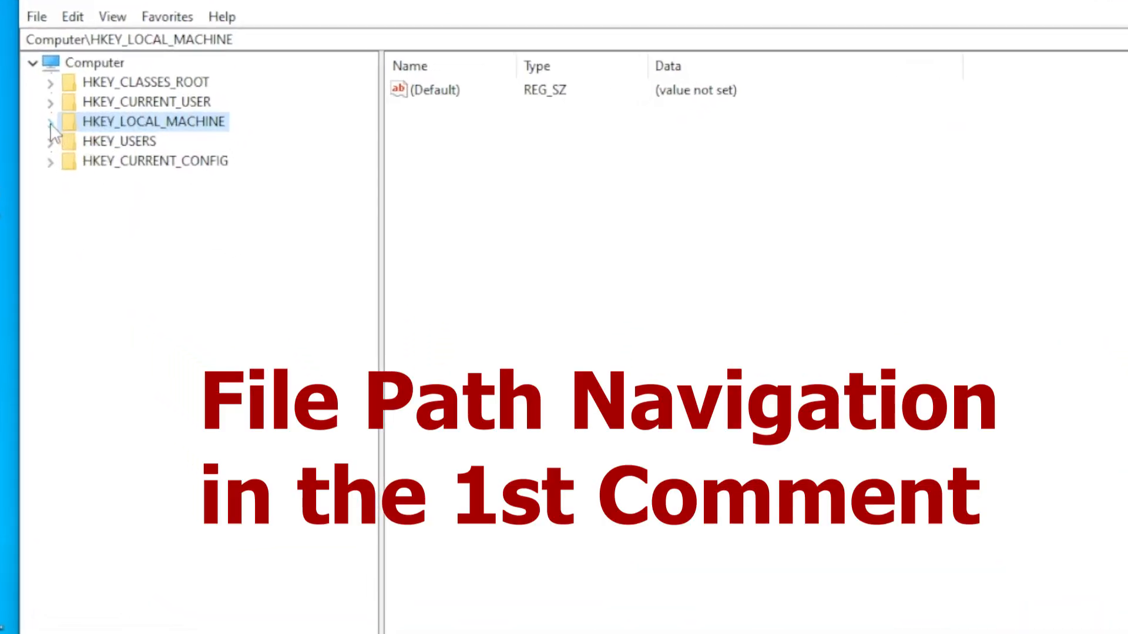
{"action": "left_click", "coordinate": [179, 206]}
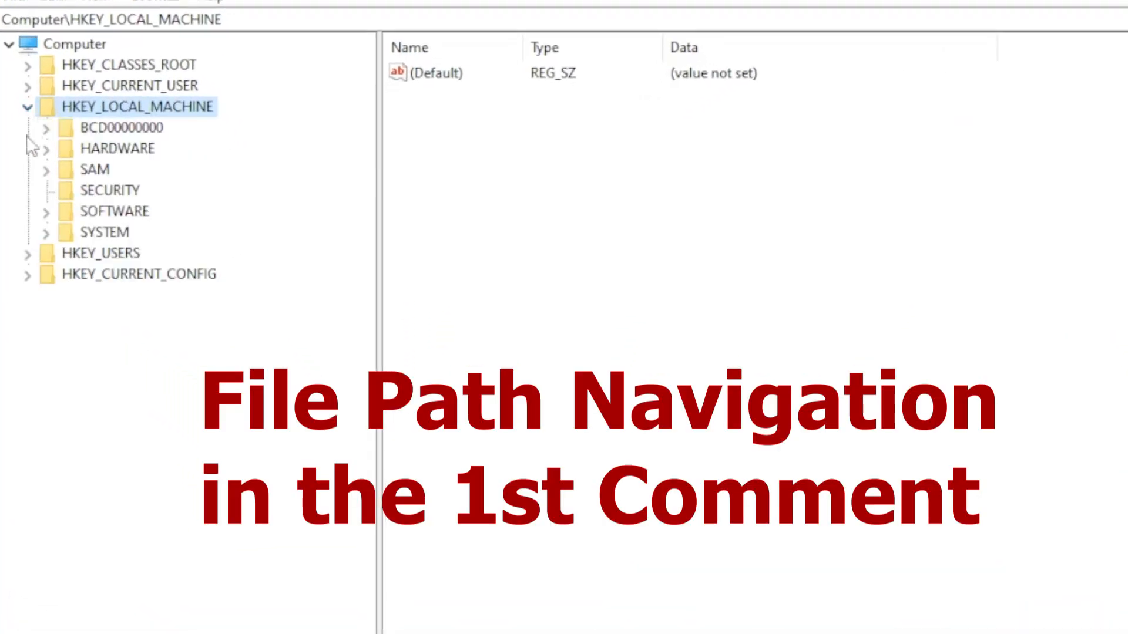
{"action": "left_click", "coordinate": [49, 212]}
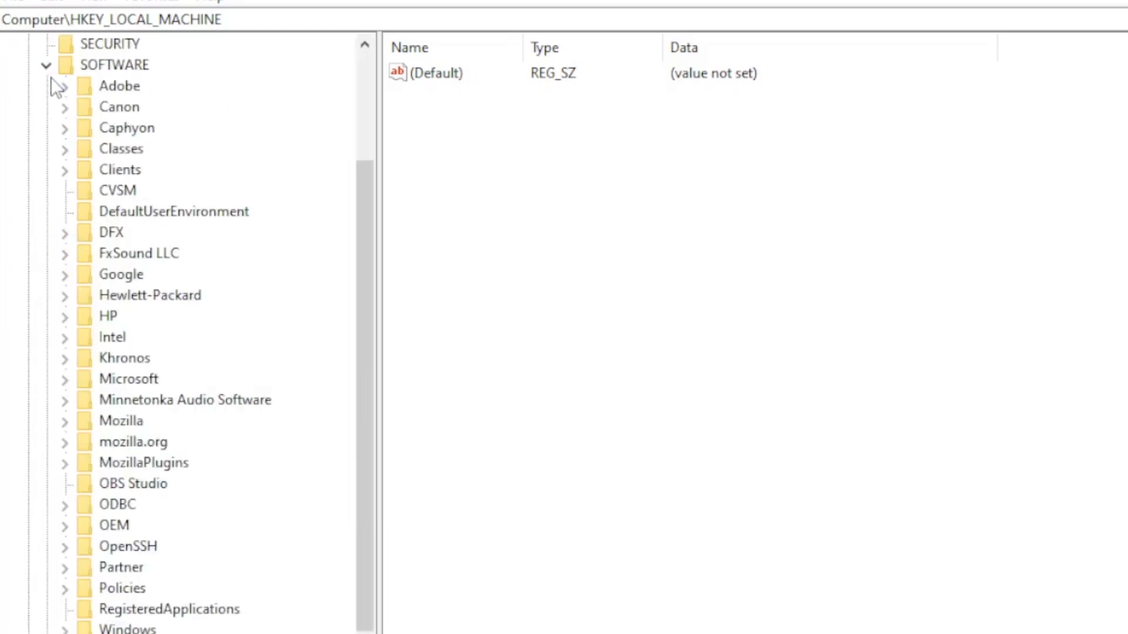
{"action": "scroll", "coordinate": [170, 382], "scroll_direction": "down", "scroll_amount": 1}
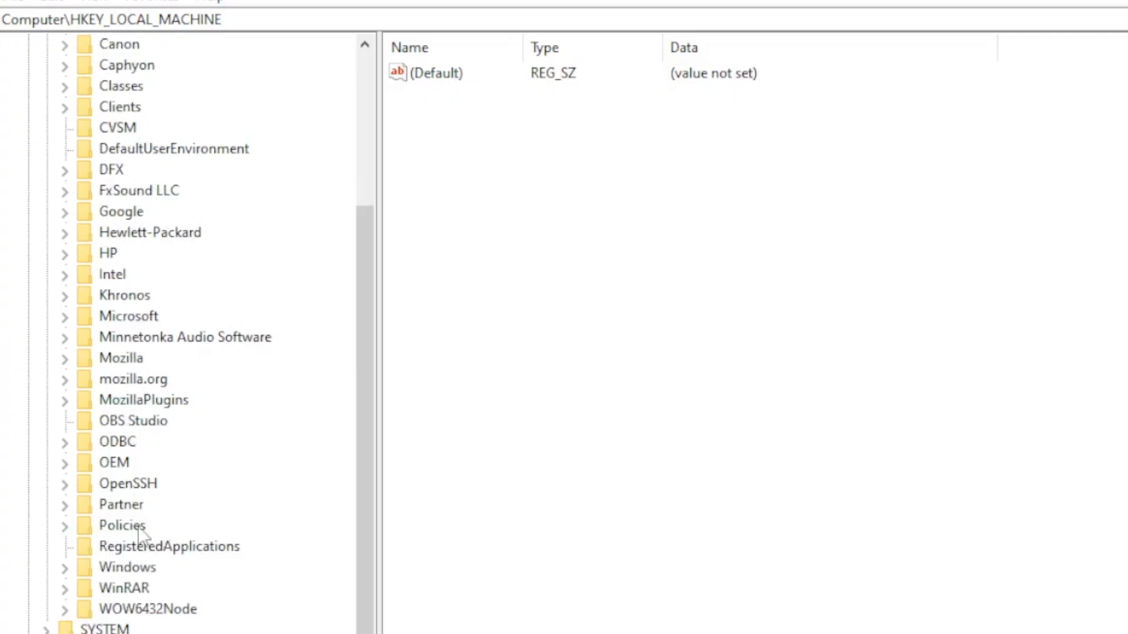
{"action": "left_click", "coordinate": [65, 525]}
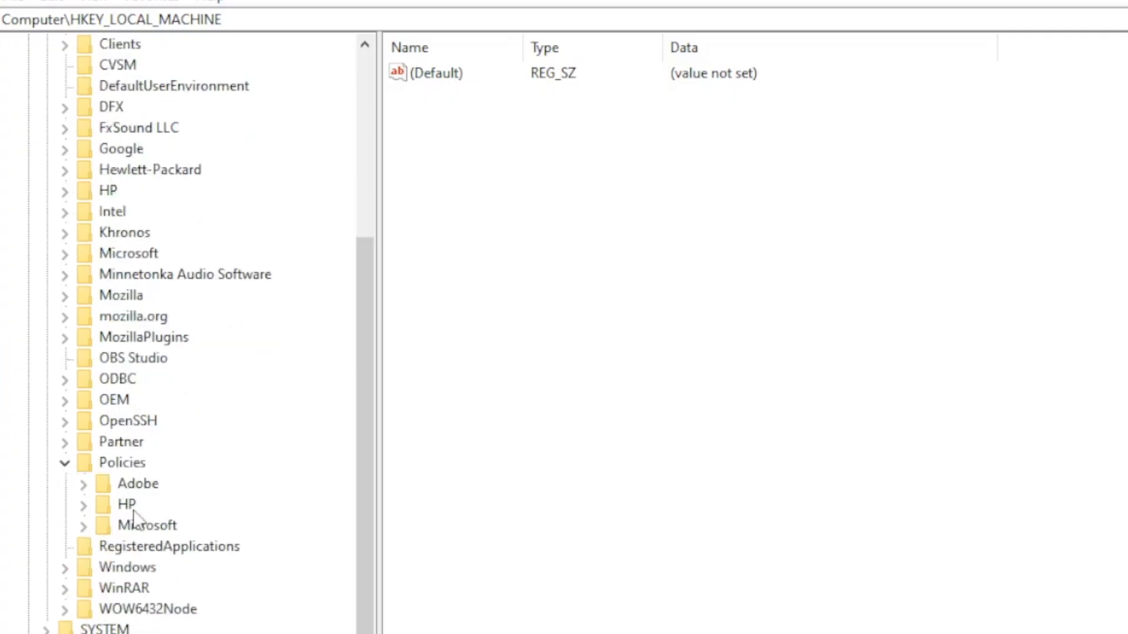
{"action": "left_click", "coordinate": [83, 526]}
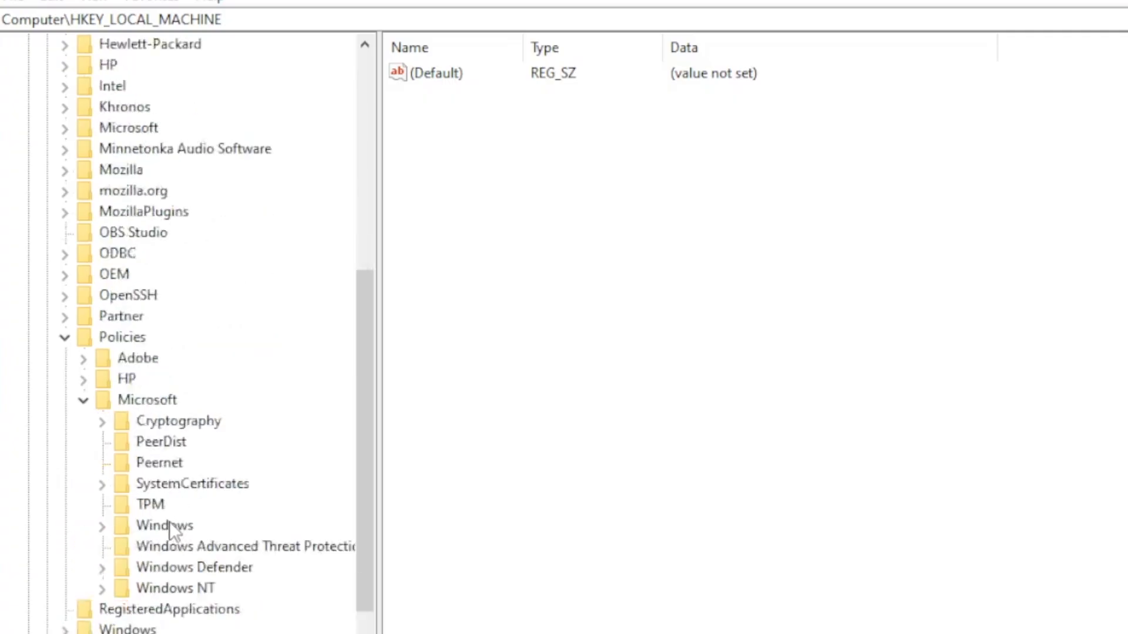
{"action": "left_click", "coordinate": [103, 464]}
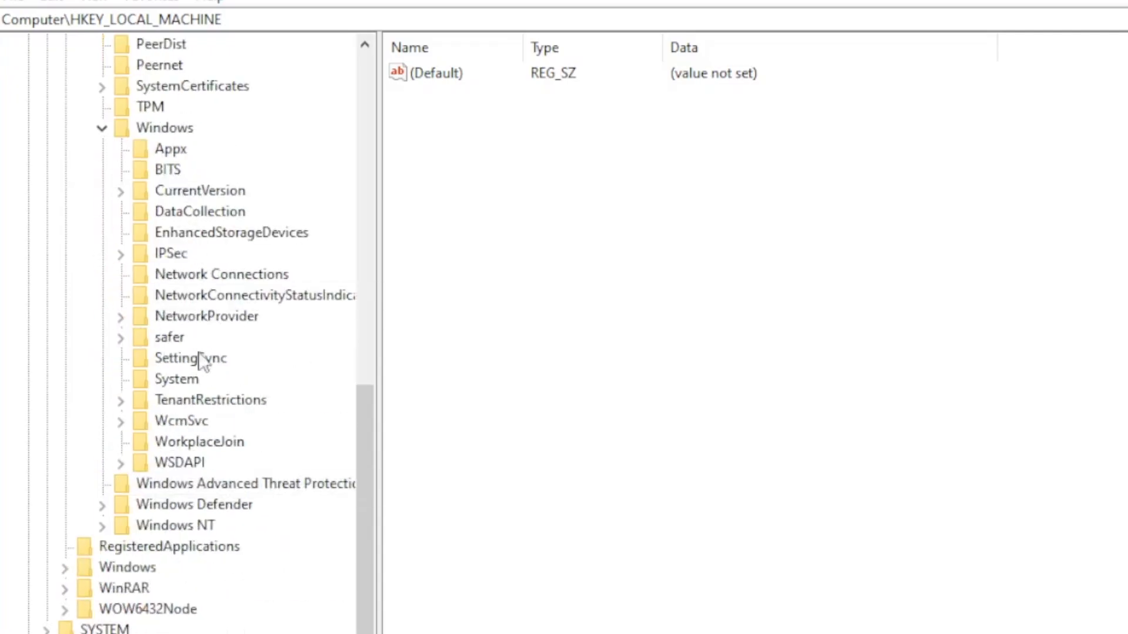
{"action": "left_click", "coordinate": [185, 211]}
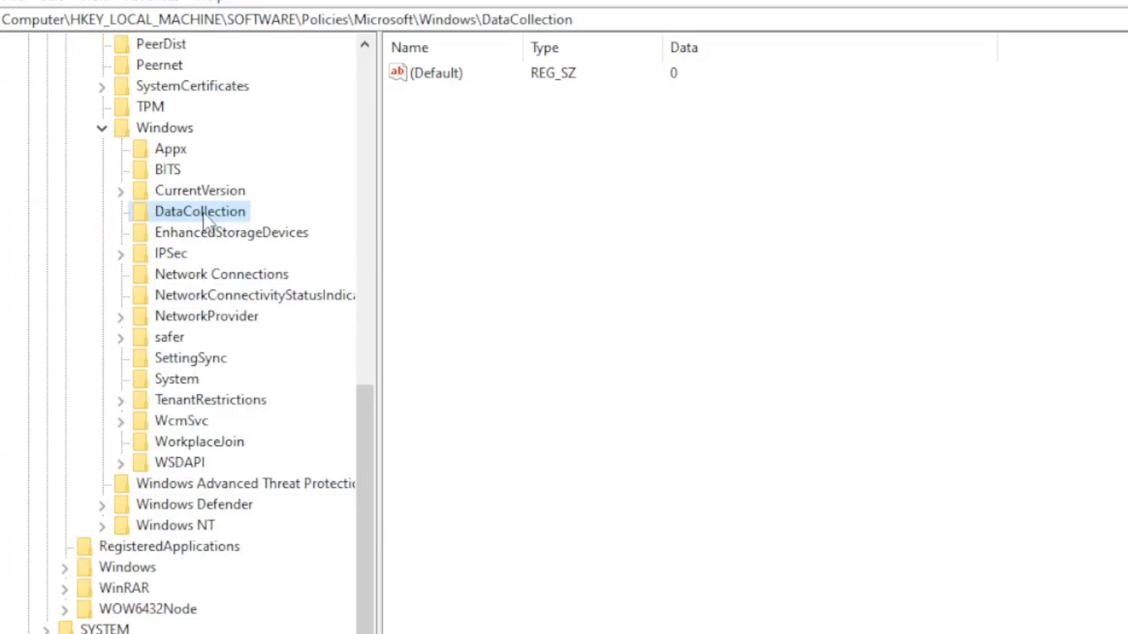
Create a new DWORD (32-bit) value in the DataCollection key.
{"action": "left_click", "coordinate": [459, 76]}
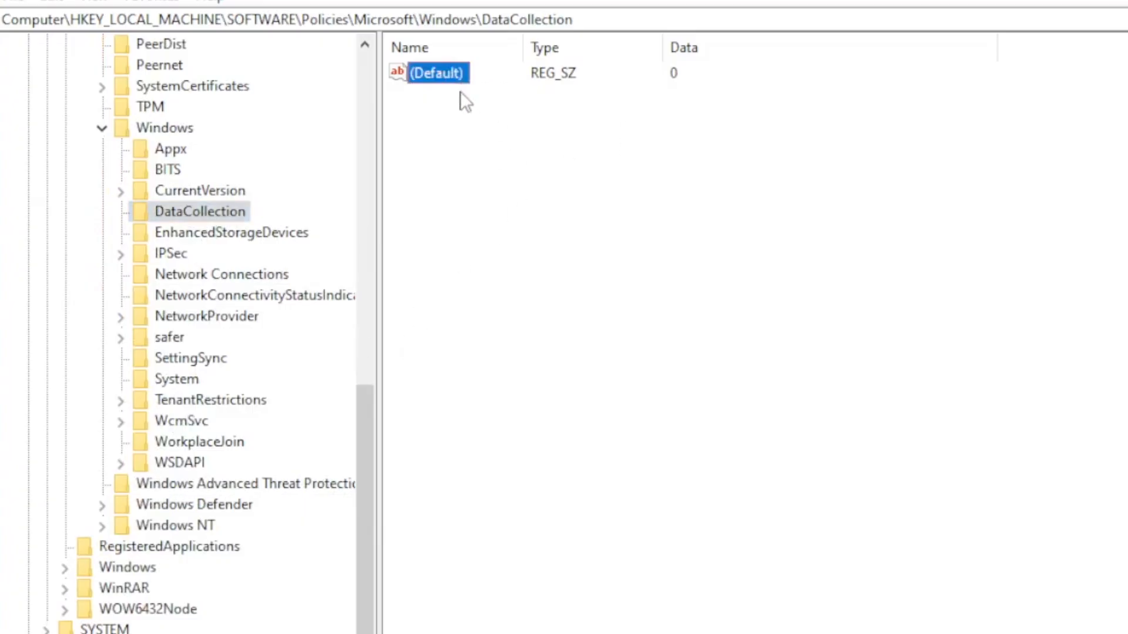
{"action": "left_click", "coordinate": [483, 153]}
{"action": "right_click", "coordinate": [467, 122]}
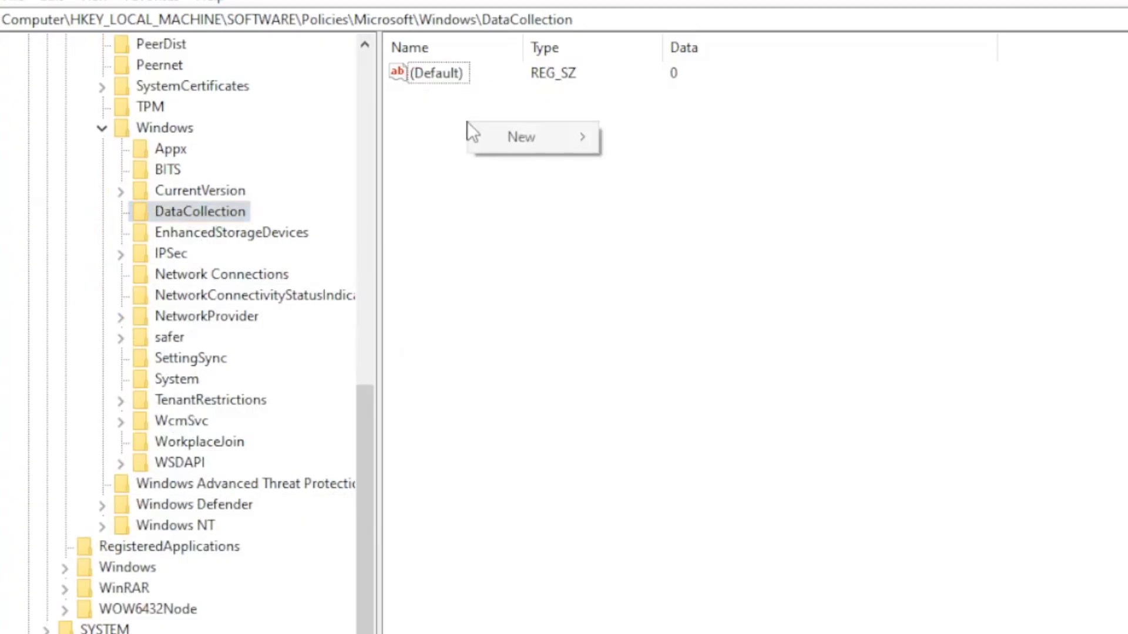
{"action": "mouse_move", "coordinate": [531, 134]}
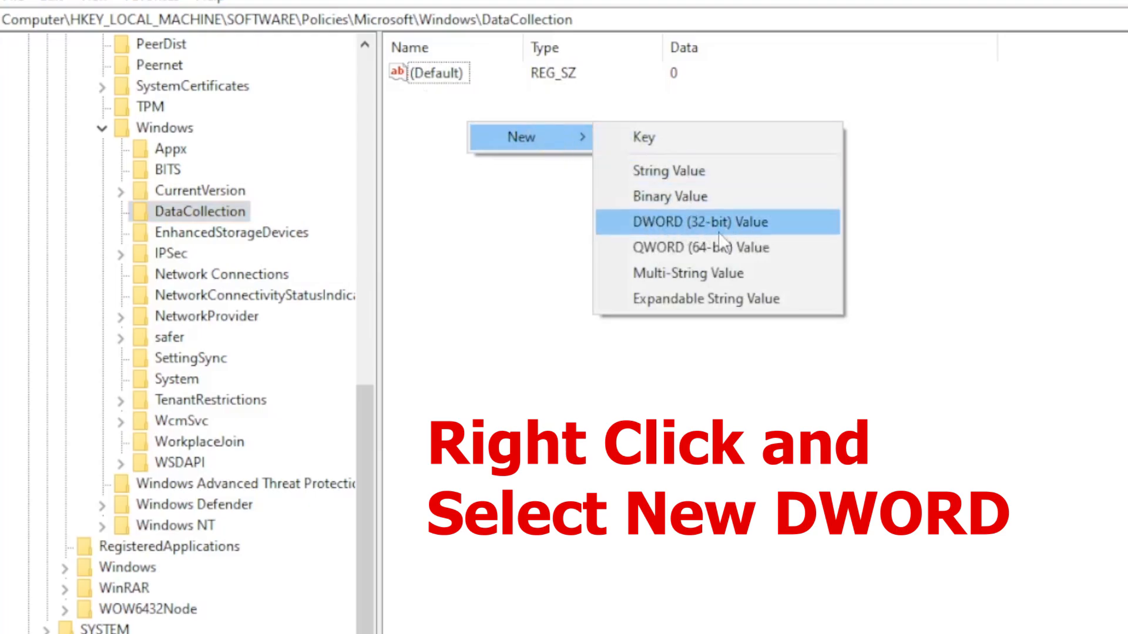
{"action": "left_click", "coordinate": [692, 223]}
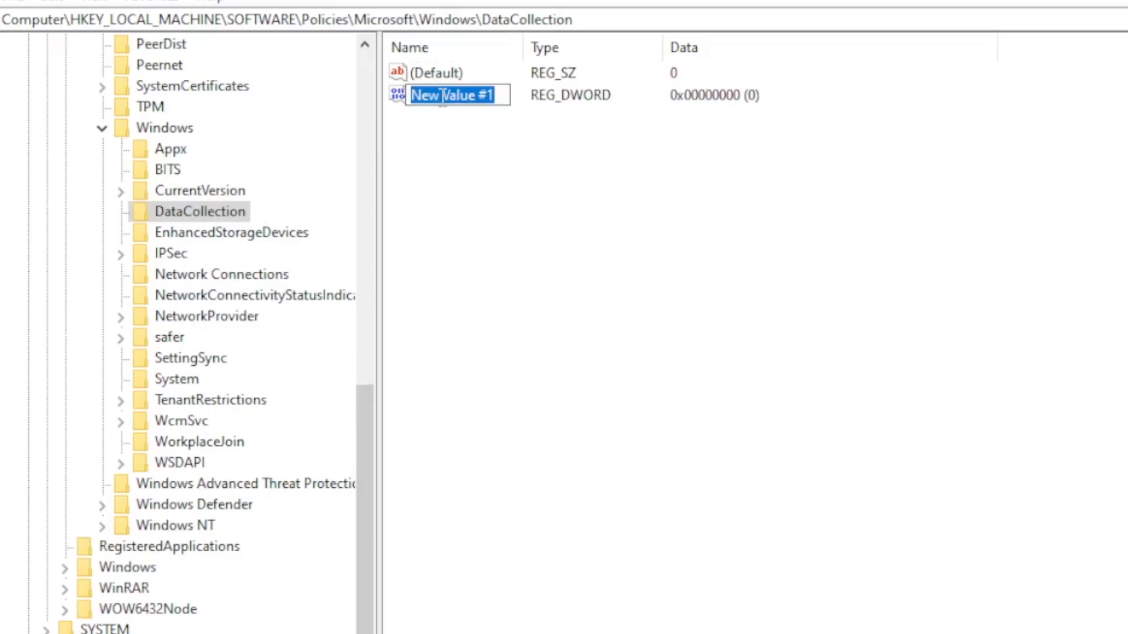
Set the new DWORD's value data to 0 in hexadecimal base, keeping its default name.
{"action": "double_click", "coordinate": [463, 97]}
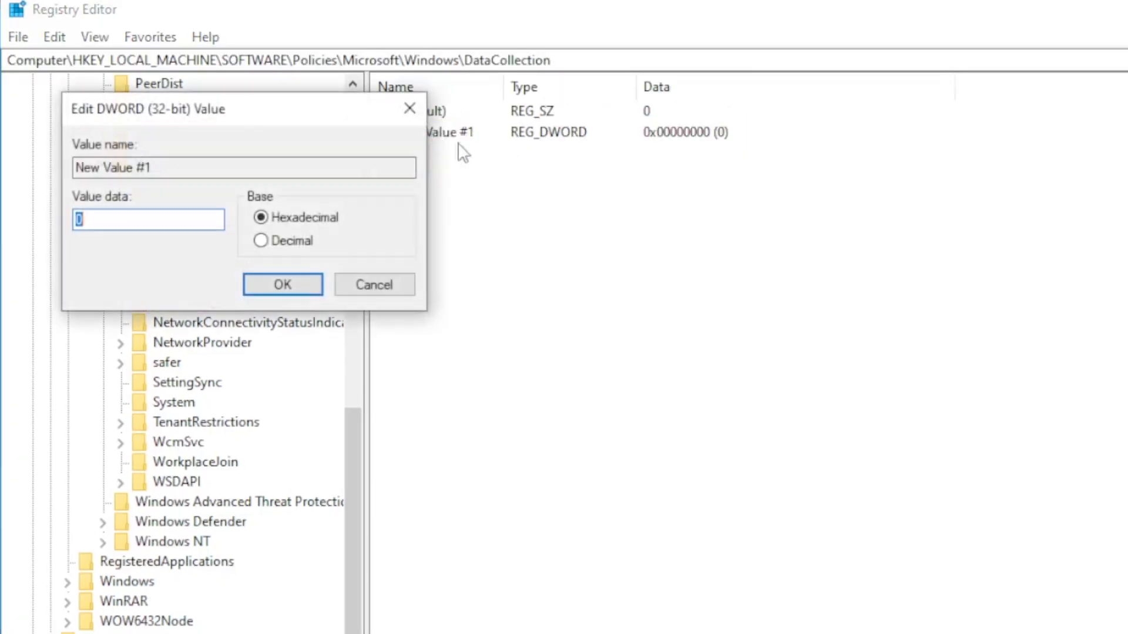
{"action": "type", "text": "0"}
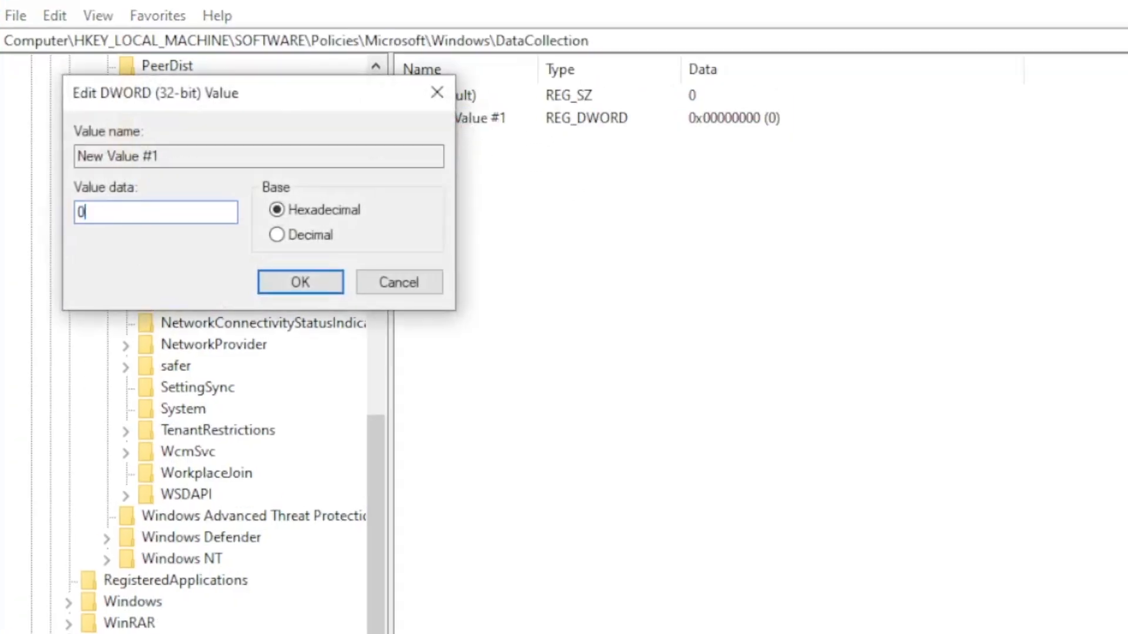
{"action": "left_click", "coordinate": [293, 278]}
{"action": "left_click", "coordinate": [672, 235]}
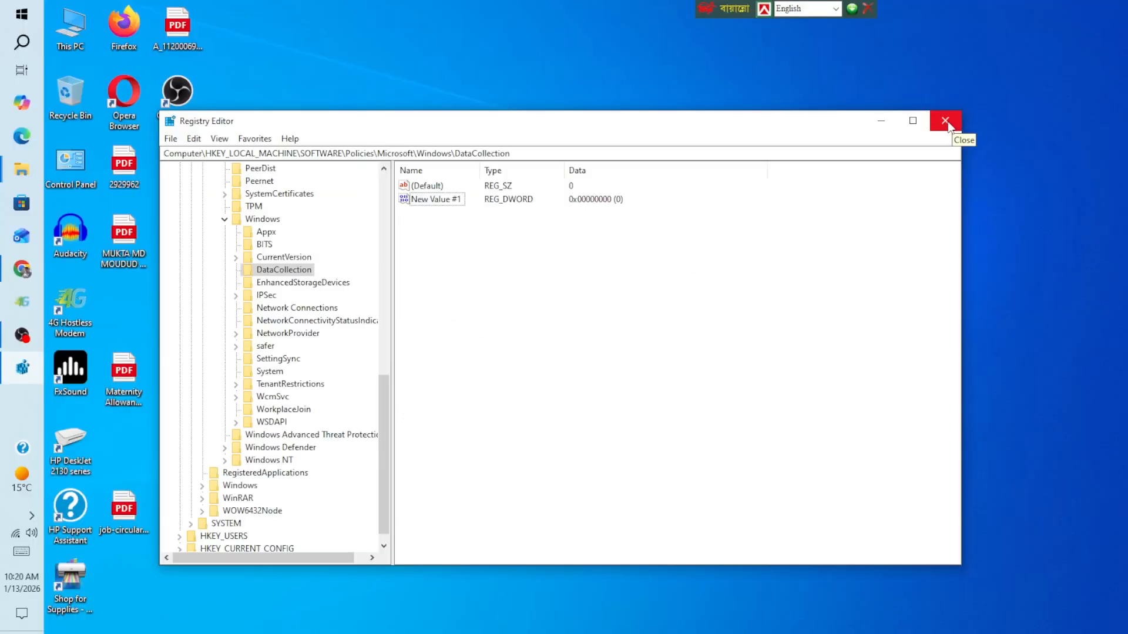
Close the Registry Editor and open the Windows power options for restarting the PC.
{"action": "left_click", "coordinate": [945, 122]}
{"action": "key", "text": "super"}
{"action": "left_click", "coordinate": [92, 435]}
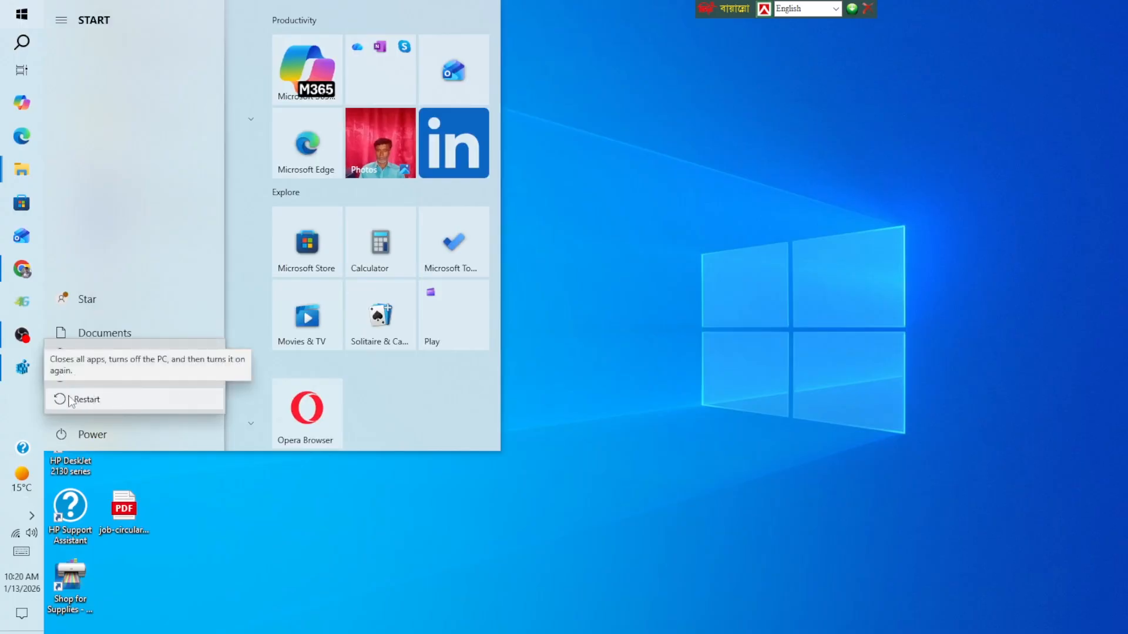